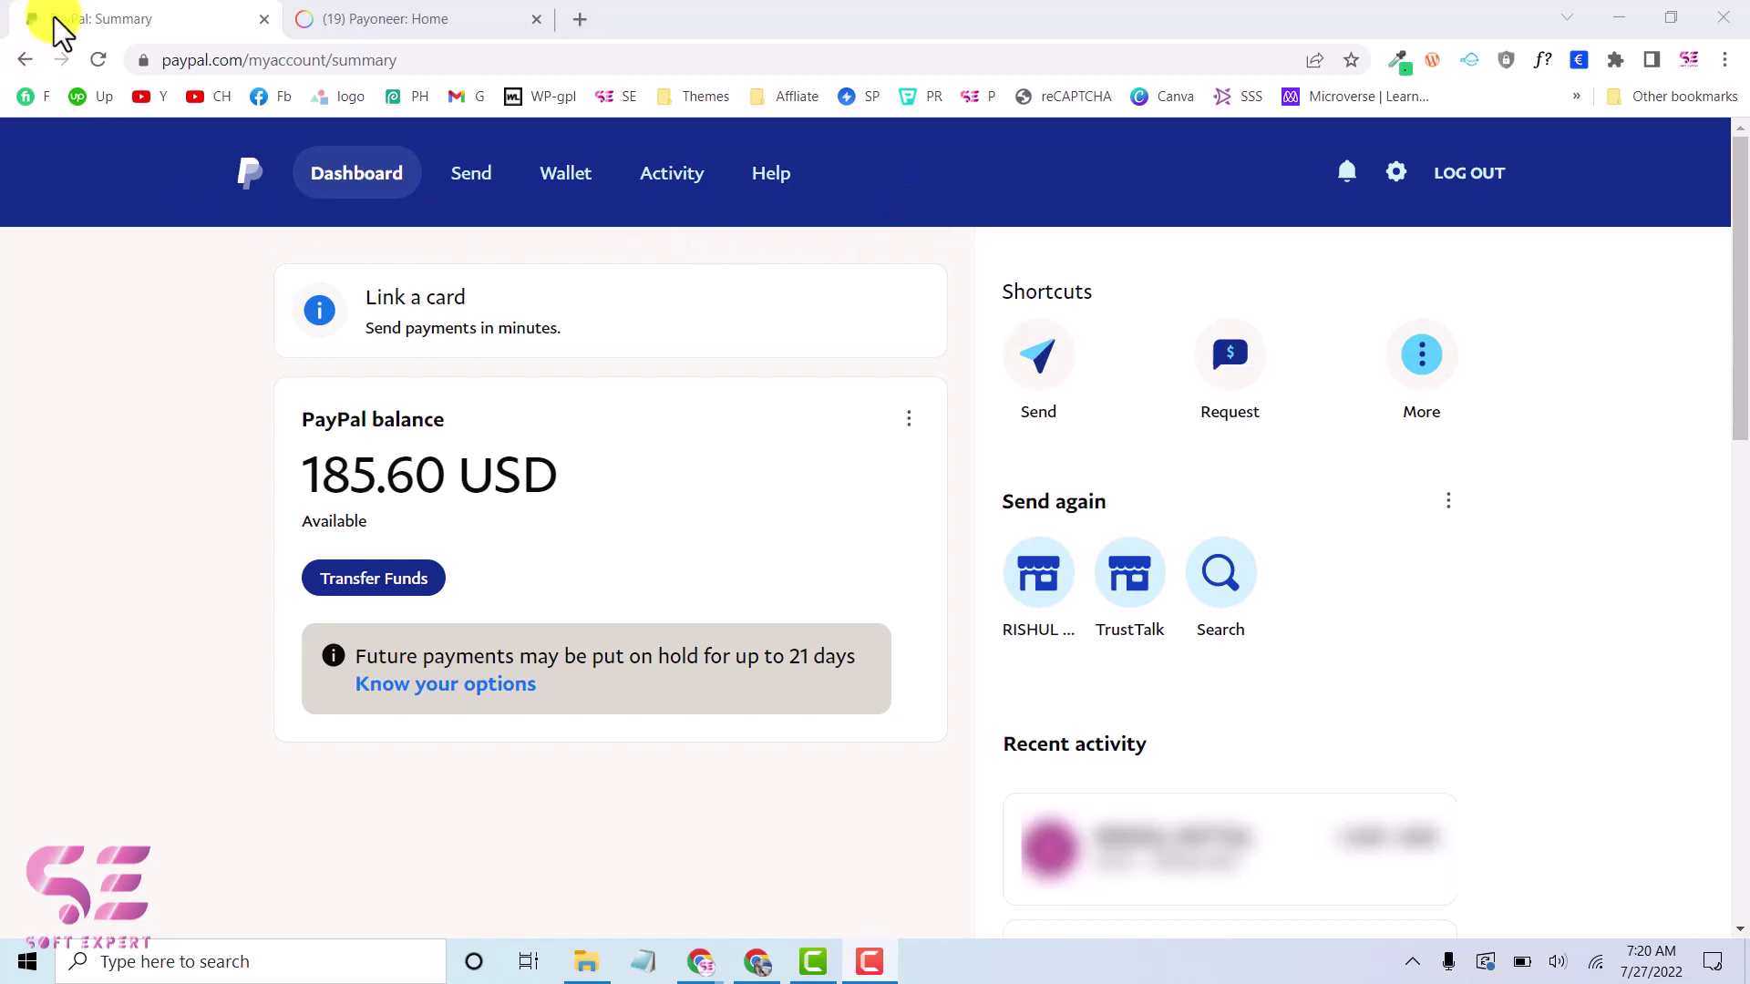
- Scroll the PayPal dashboard down to Banks and cards and choose 'Link a Card or Bank'
{"action": "left_click", "coordinate": [147, 328]}
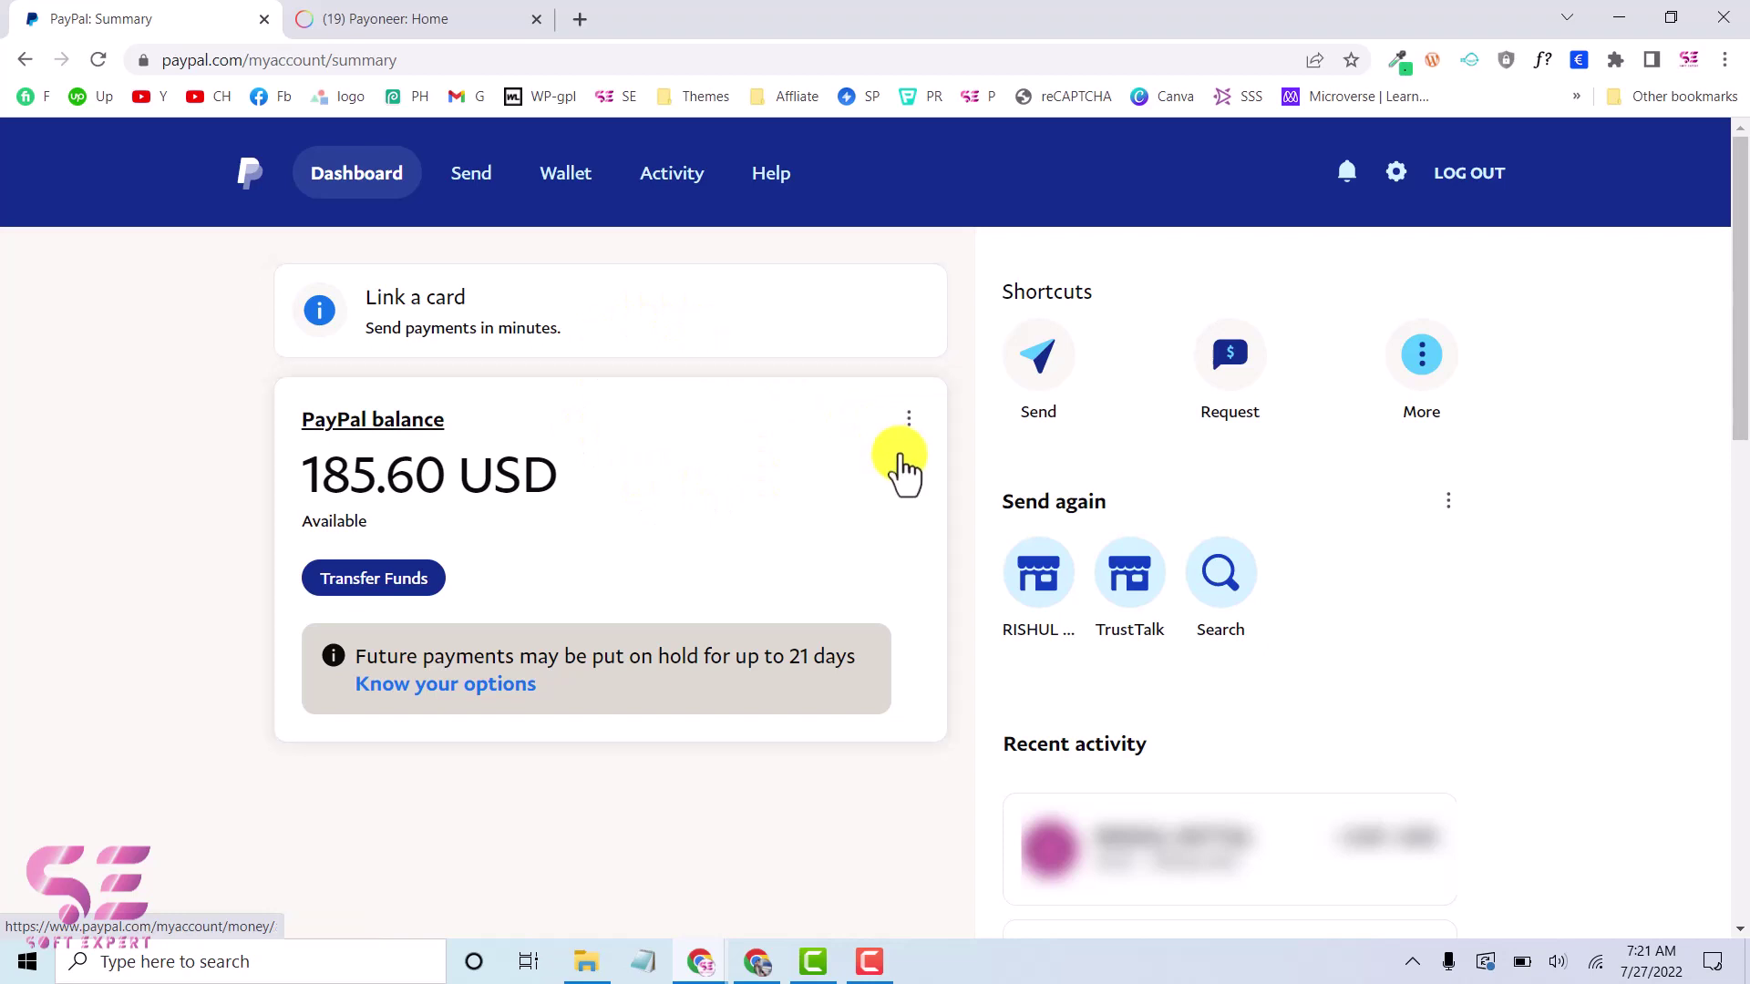
{"action": "scroll", "coordinate": [926, 460], "scroll_direction": "down", "scroll_amount": 2}
{"action": "scroll", "coordinate": [928, 488], "scroll_direction": "down", "scroll_amount": 12}
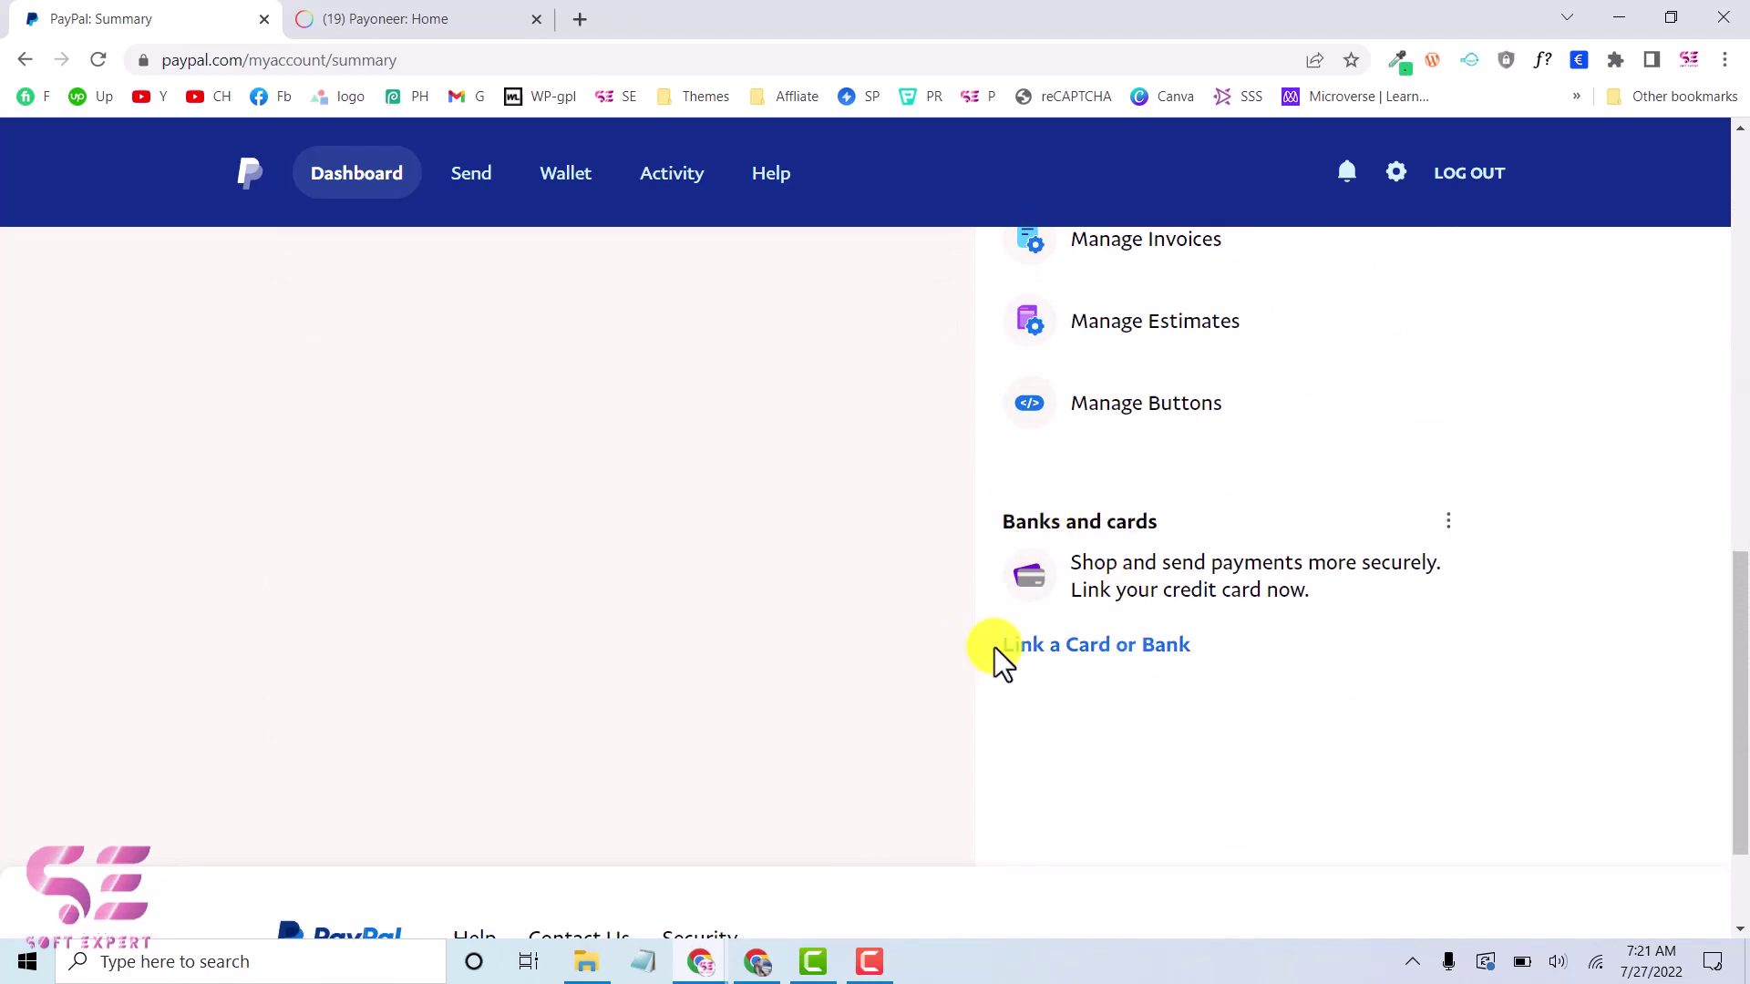
{"action": "left_click", "coordinate": [1082, 647]}
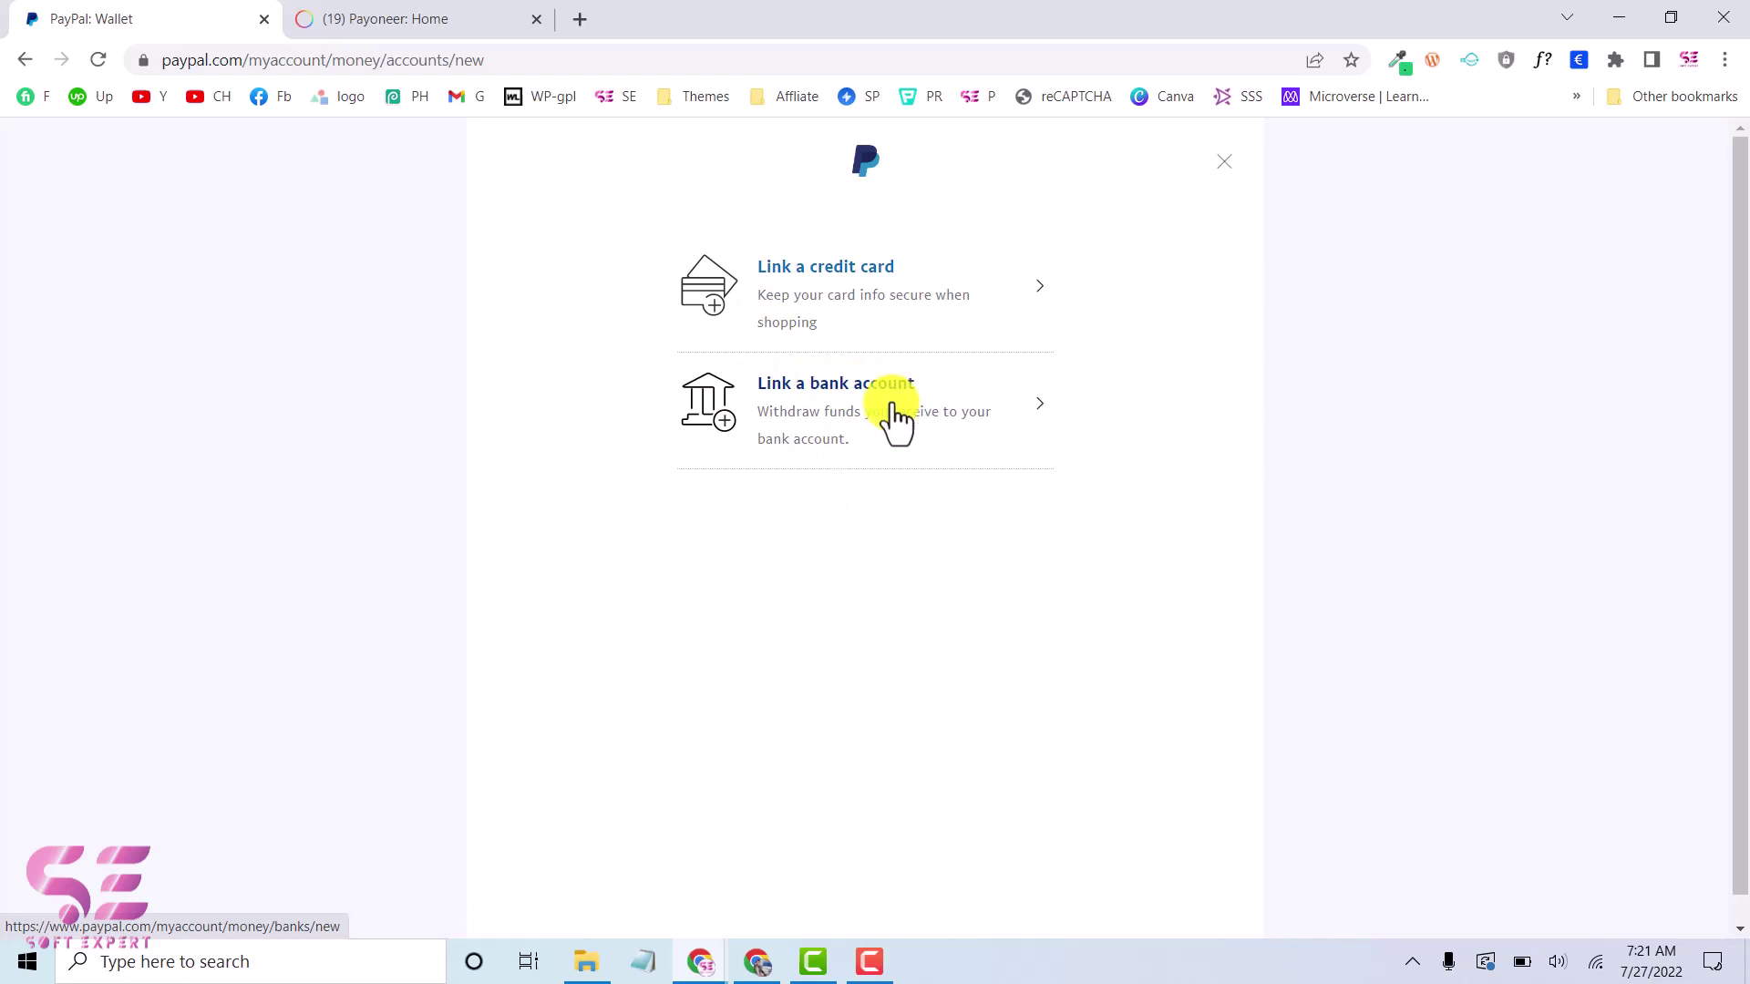
- Choose to link a bank account, switch to the U.S. bank form, and focus the Routing Number field
{"action": "left_click", "coordinate": [939, 415]}
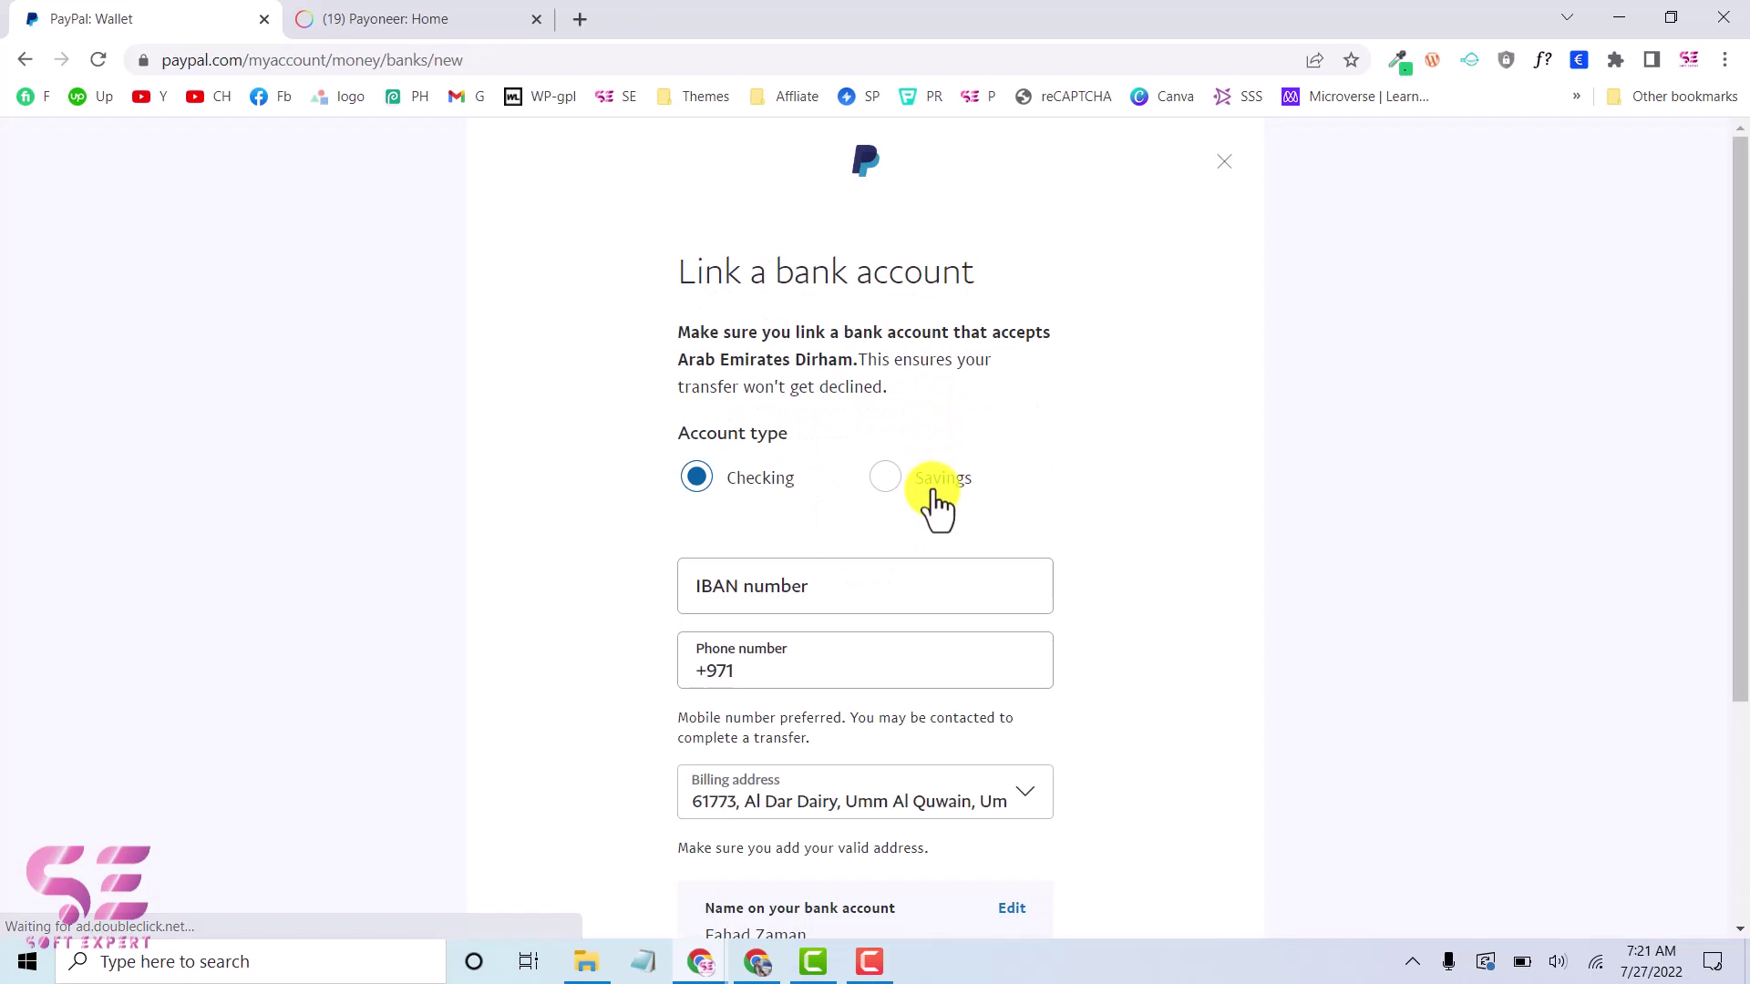
{"action": "scroll", "coordinate": [924, 592], "scroll_direction": "down", "scroll_amount": 4}
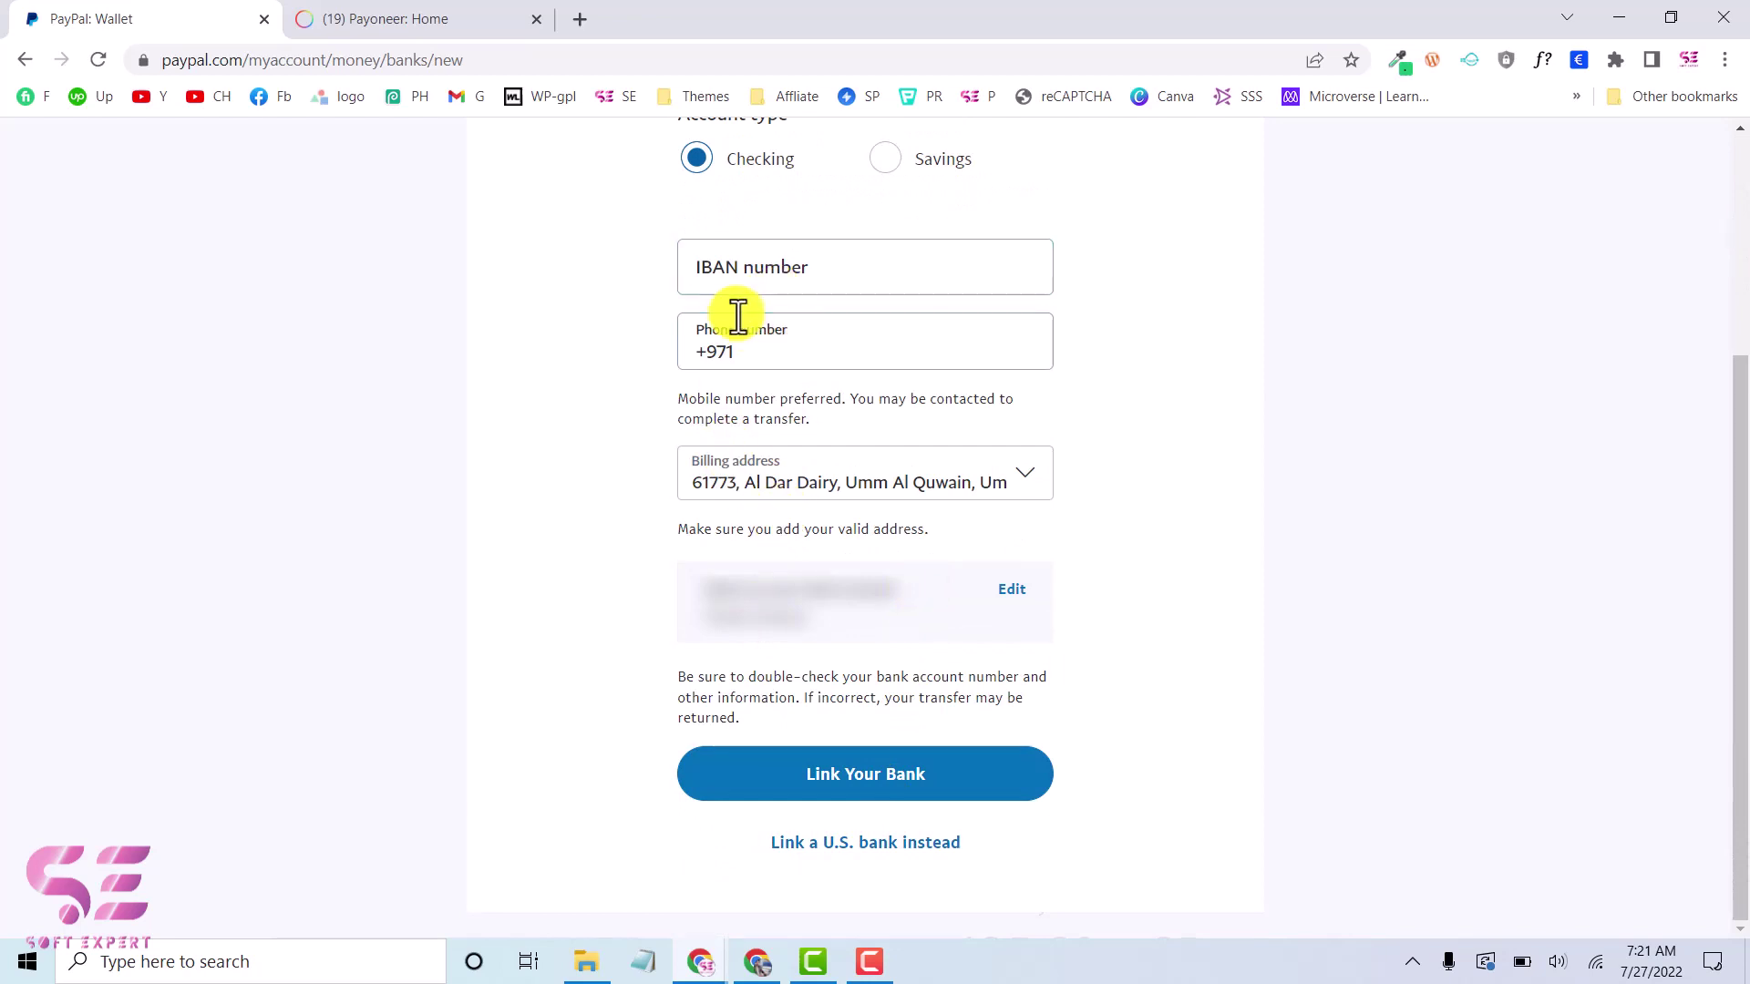
{"action": "left_click", "coordinate": [821, 842]}
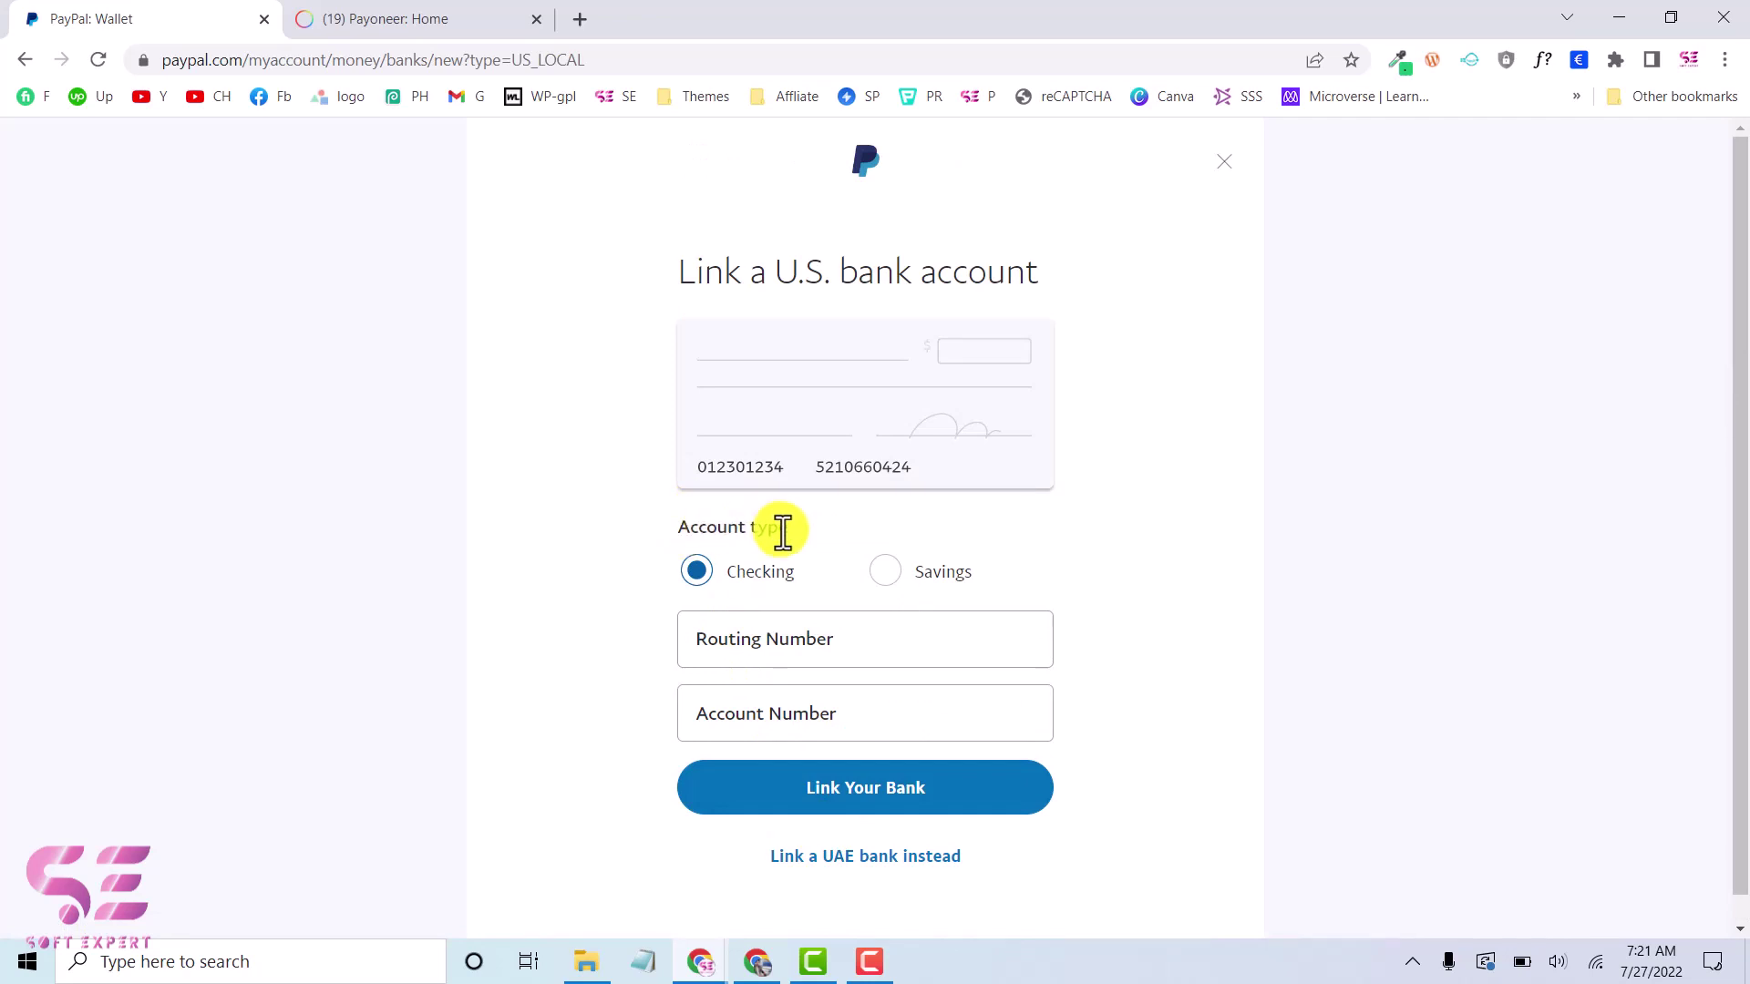
{"action": "left_click", "coordinate": [748, 626]}
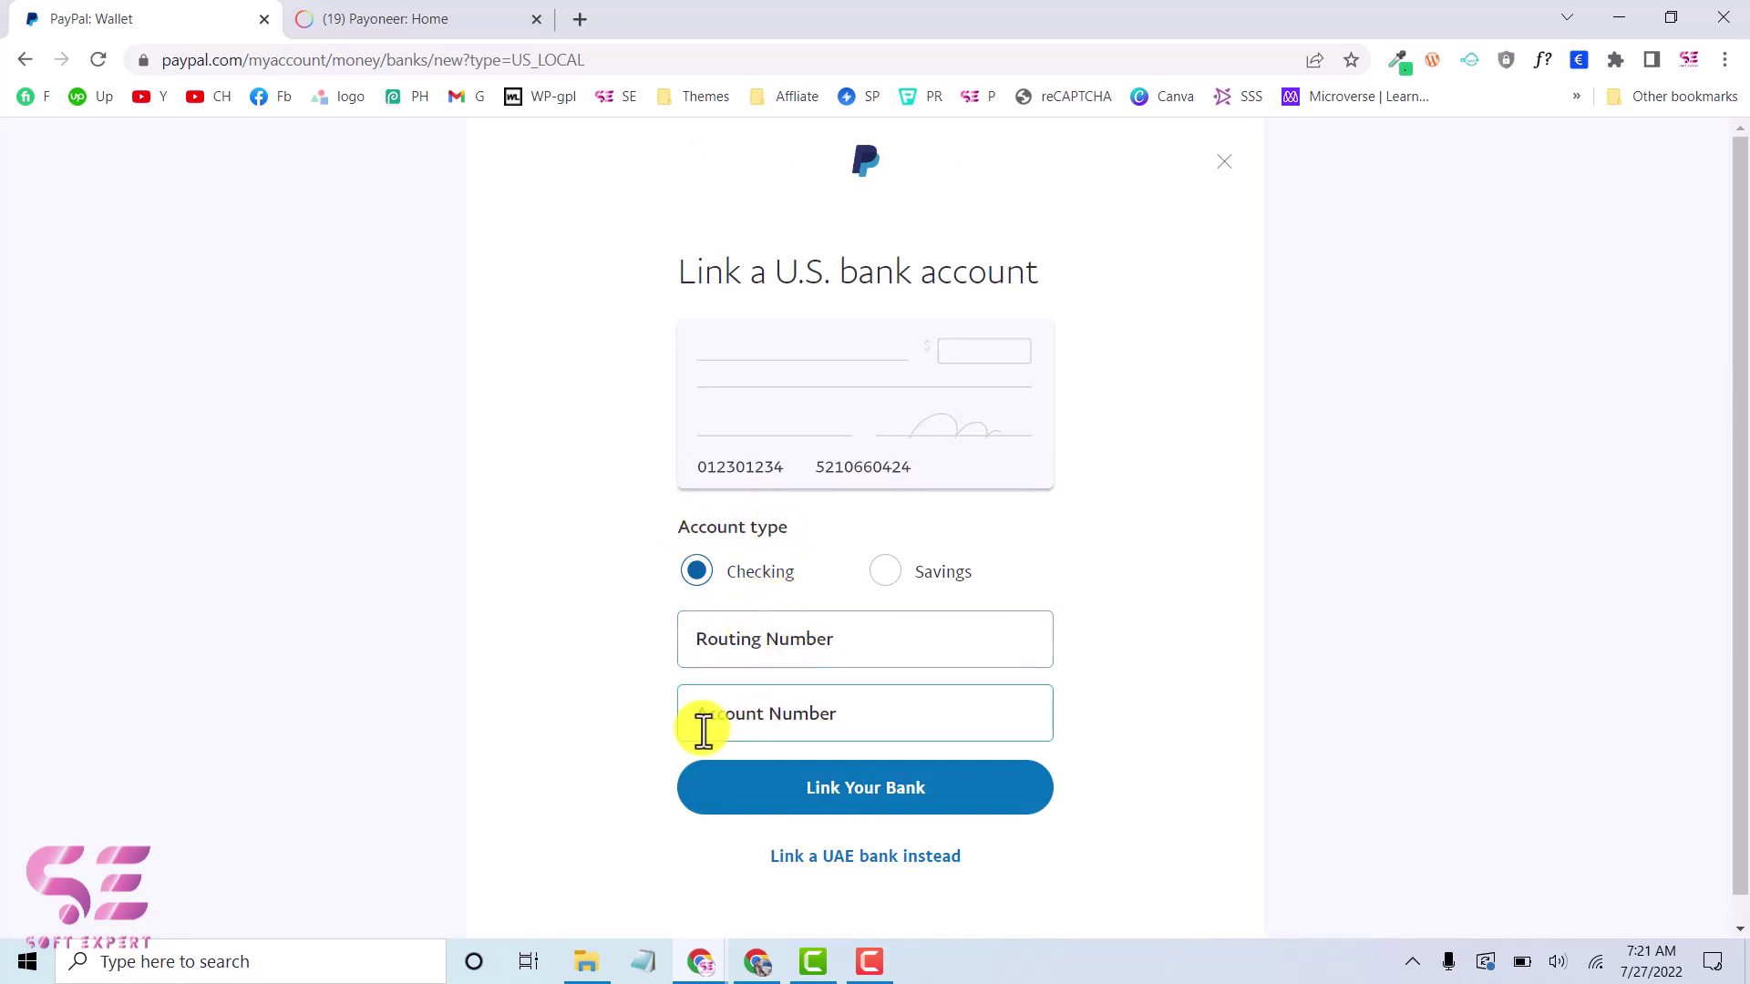
- Look up the First Century Bank USD Account 1 receiving details in Payoneer, then return to PayPal
{"action": "left_click", "coordinate": [483, 27]}
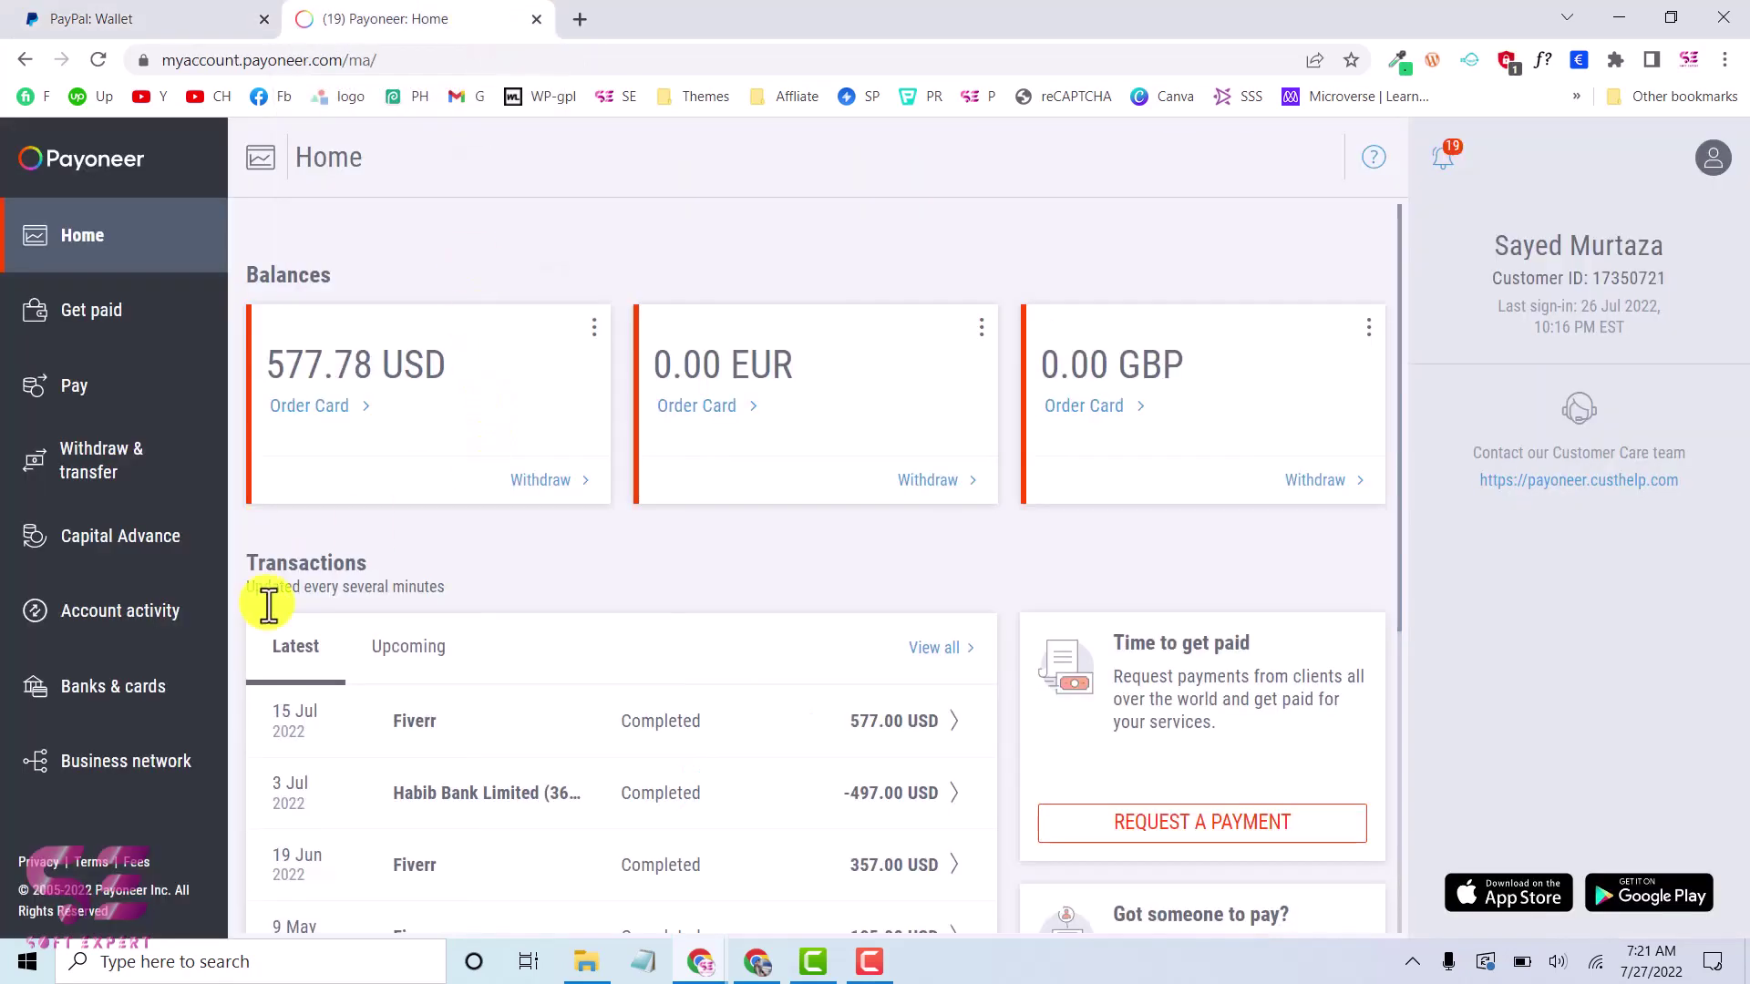
{"action": "left_click", "coordinate": [108, 700]}
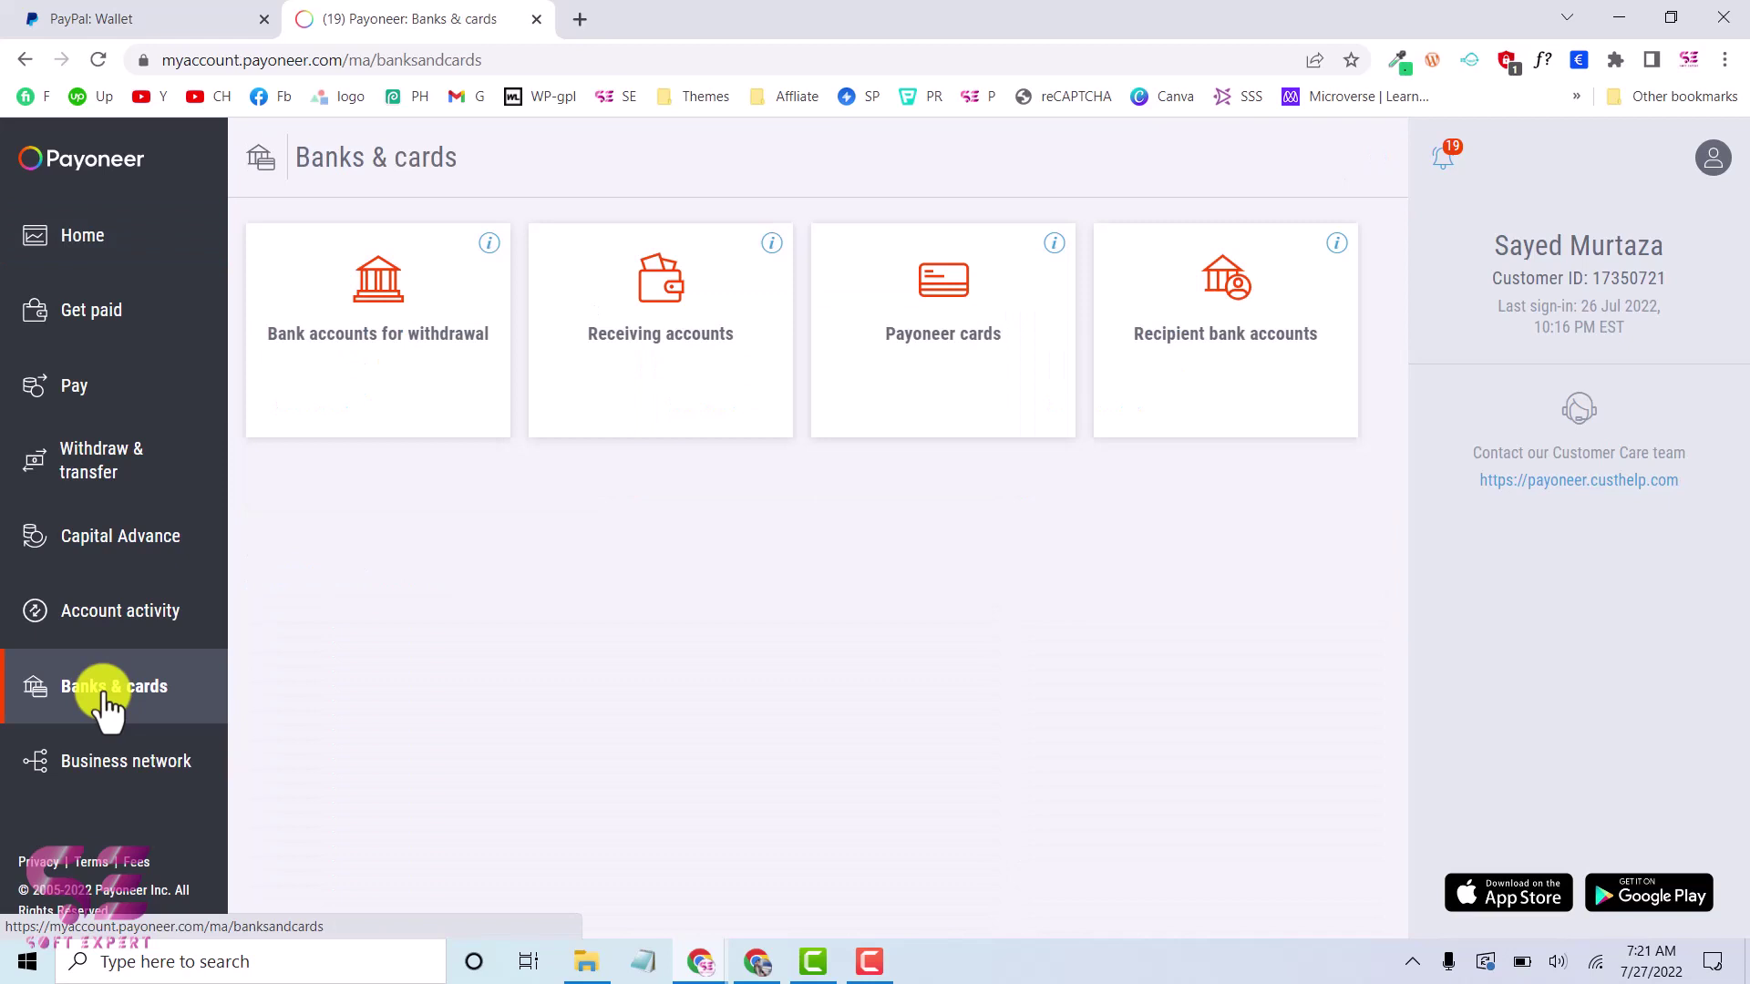
{"action": "left_click", "coordinate": [614, 348]}
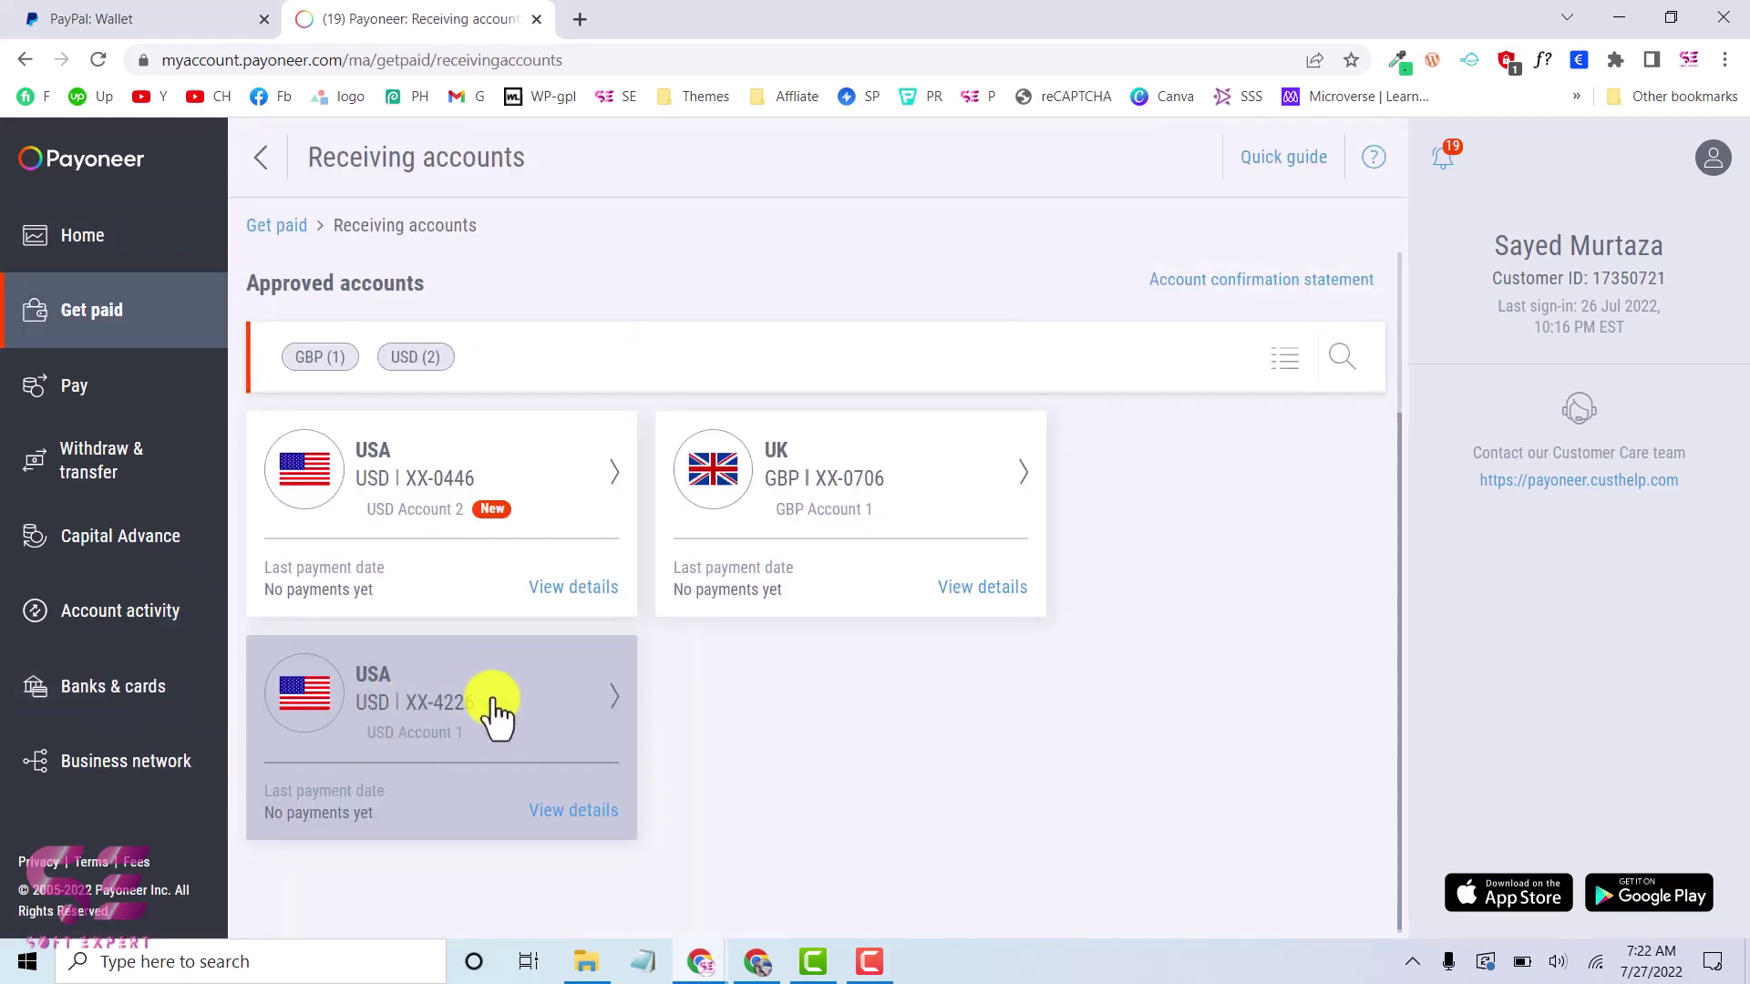
{"action": "left_click", "coordinate": [497, 716]}
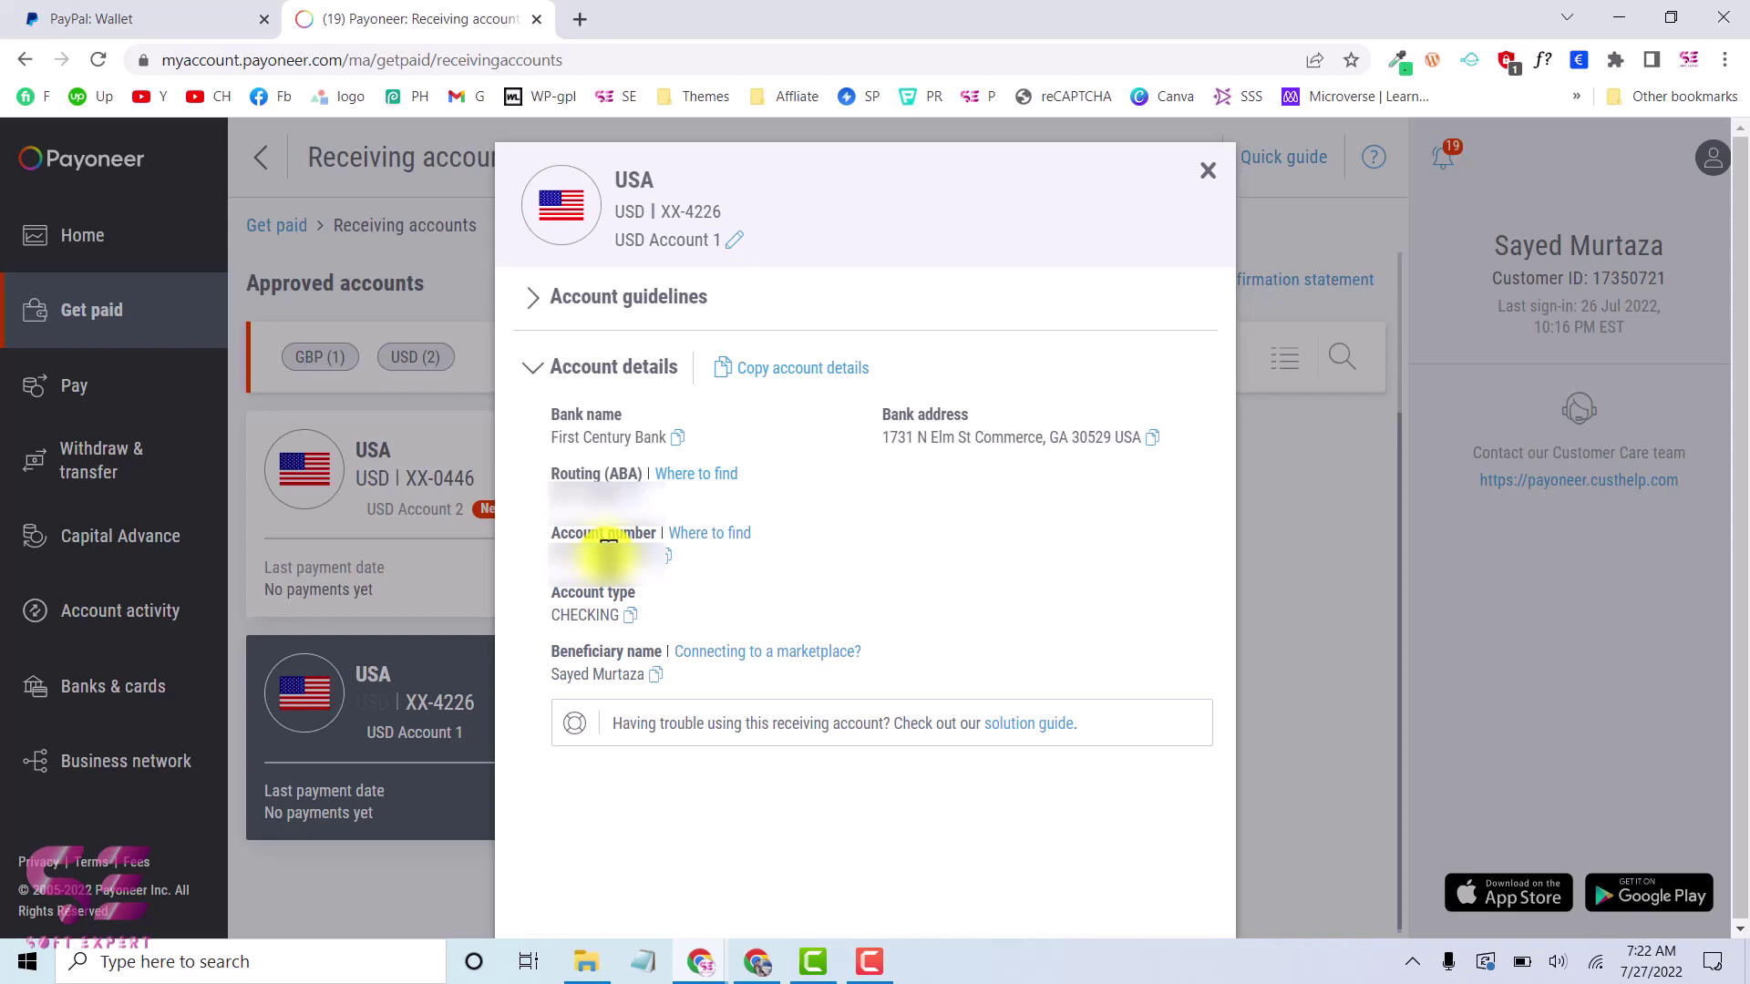
{"action": "left_click", "coordinate": [164, 16]}
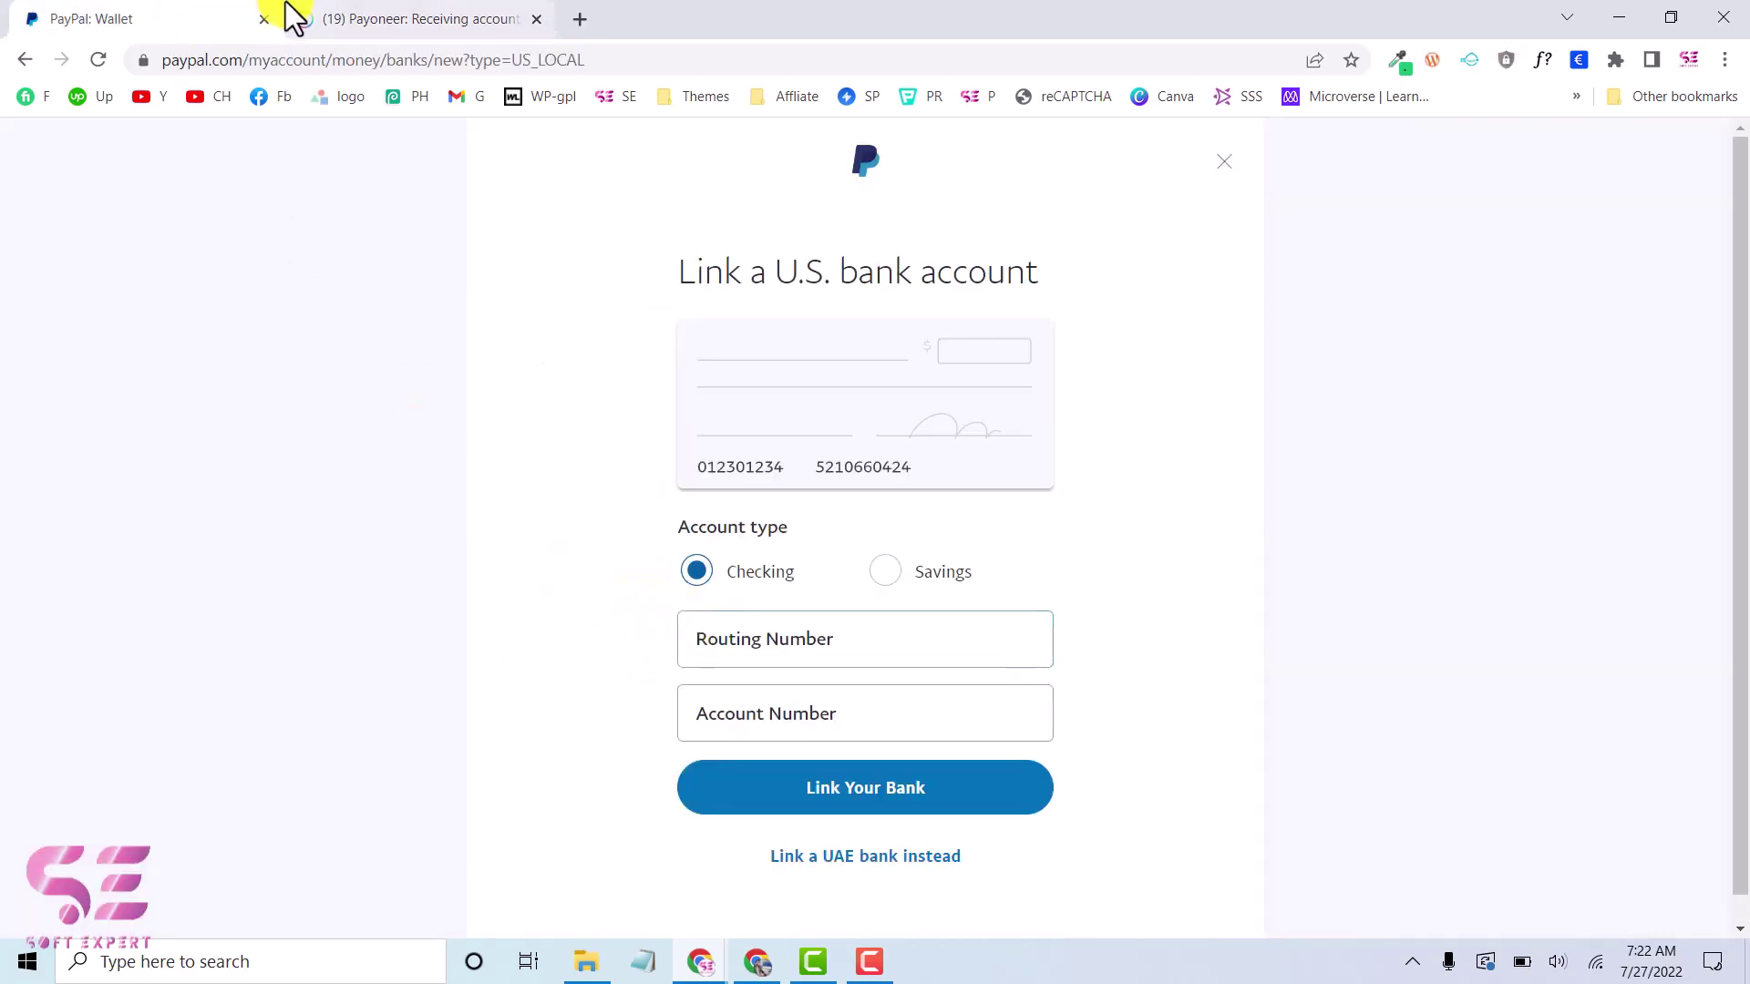
- Fill in the USD Account 1 routing and account numbers and submit, getting PayPal's 'check your information' error
{"action": "left_click", "coordinate": [328, 16]}
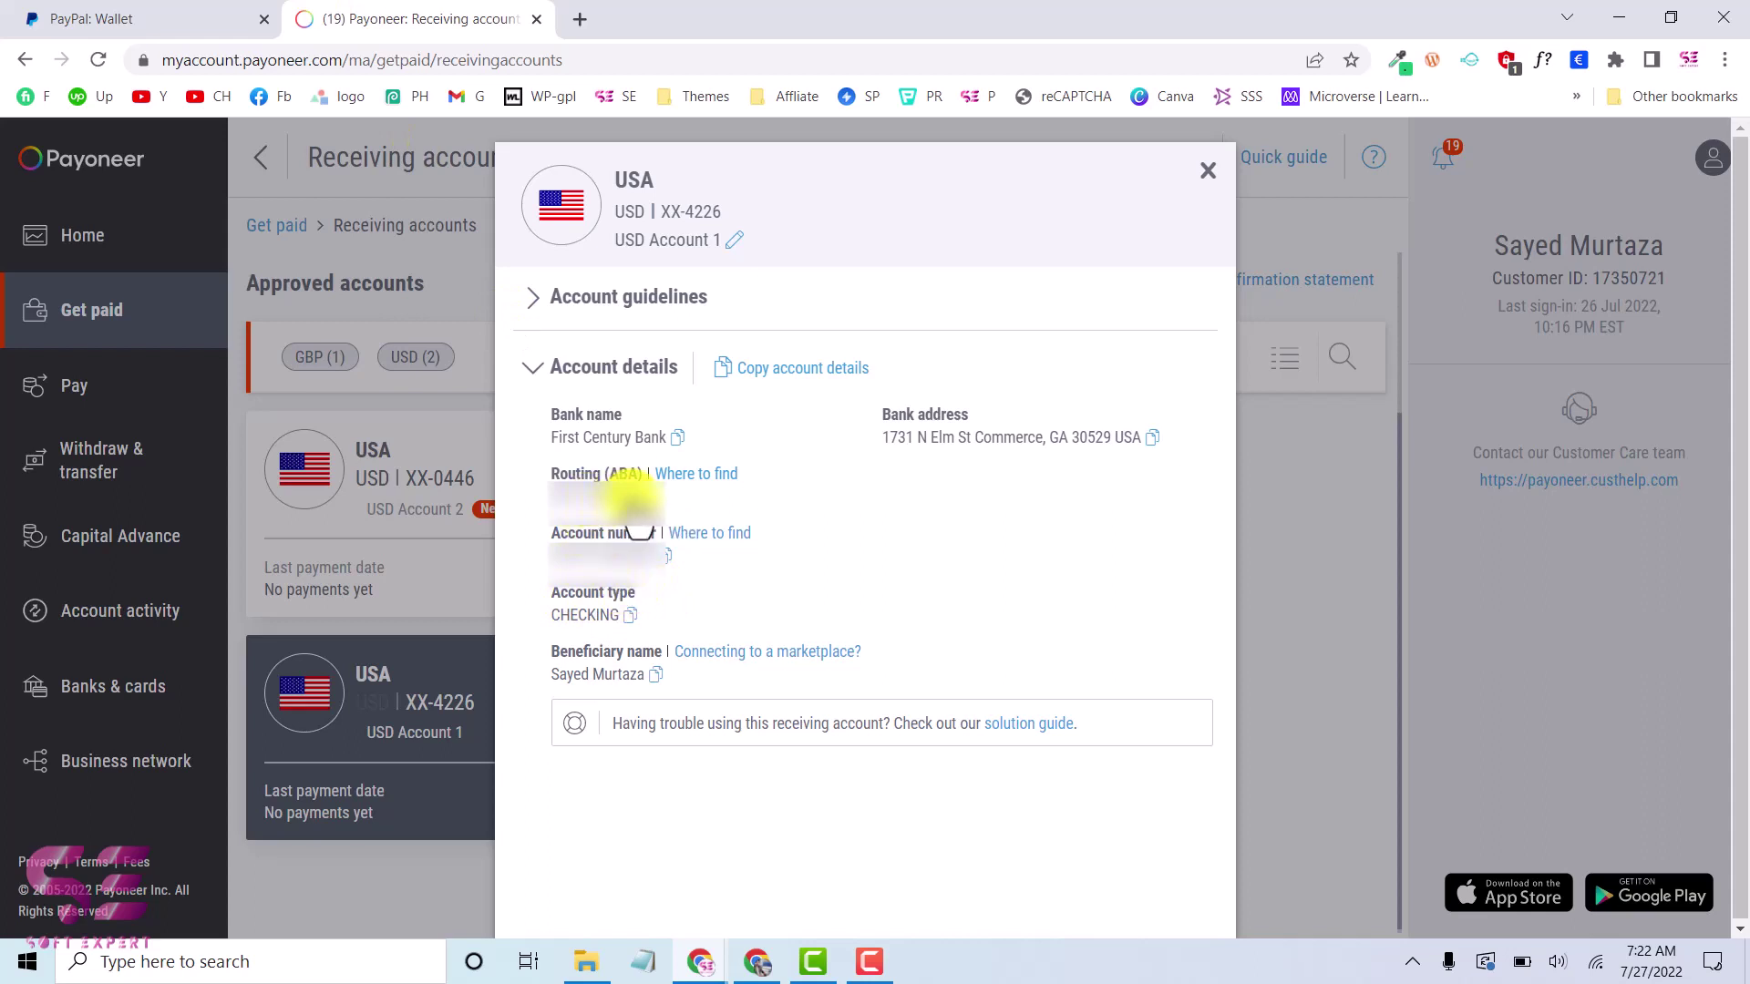
{"action": "left_click", "coordinate": [153, 17]}
{"action": "left_click", "coordinate": [720, 644]}
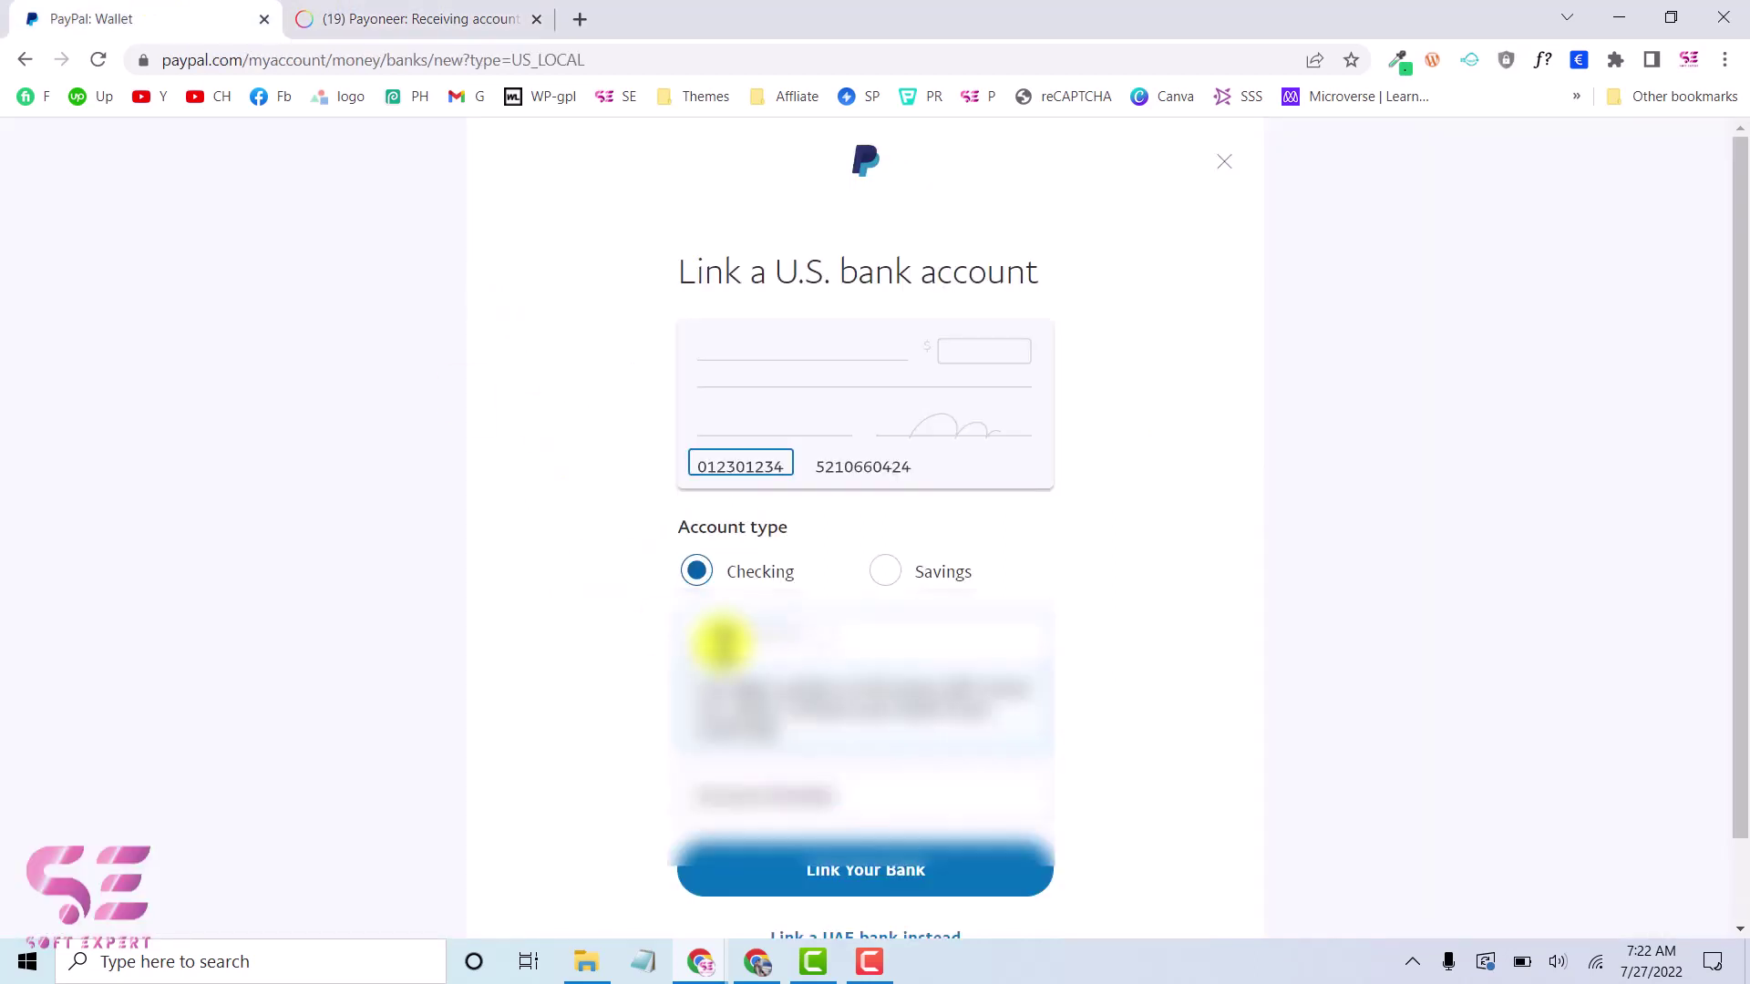
{"action": "left_click", "coordinate": [442, 18]}
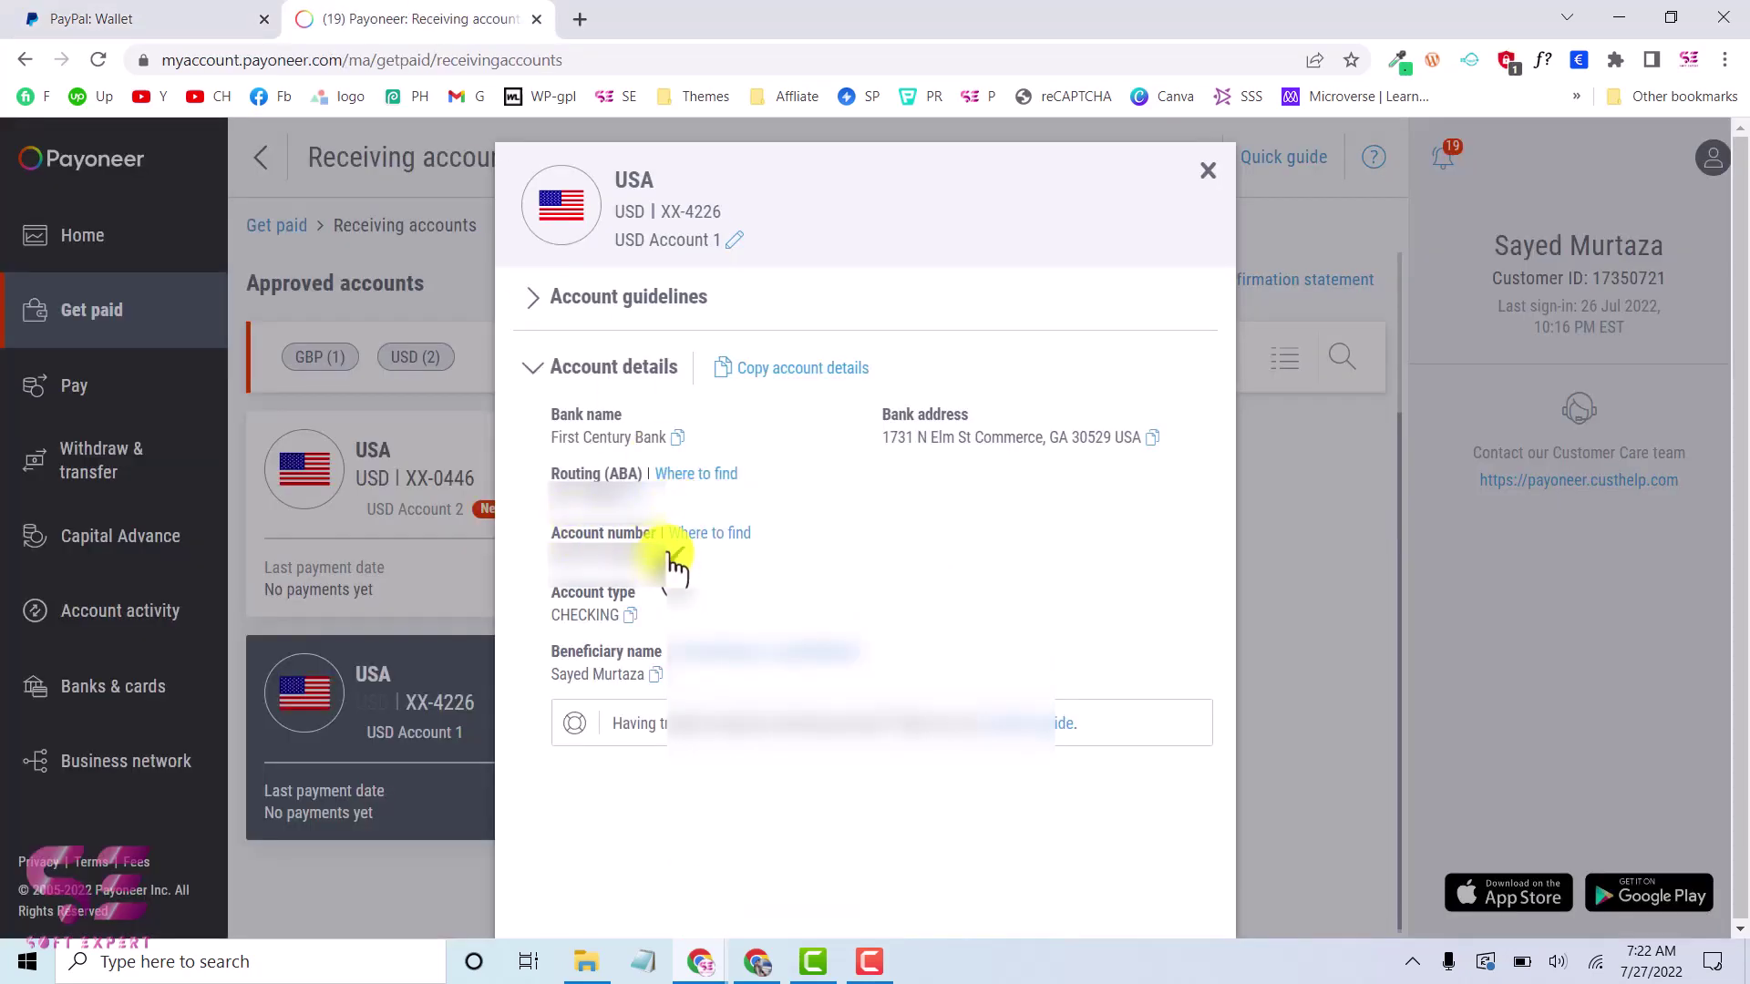
{"action": "left_click", "coordinate": [78, 16]}
{"action": "left_click", "coordinate": [761, 825]}
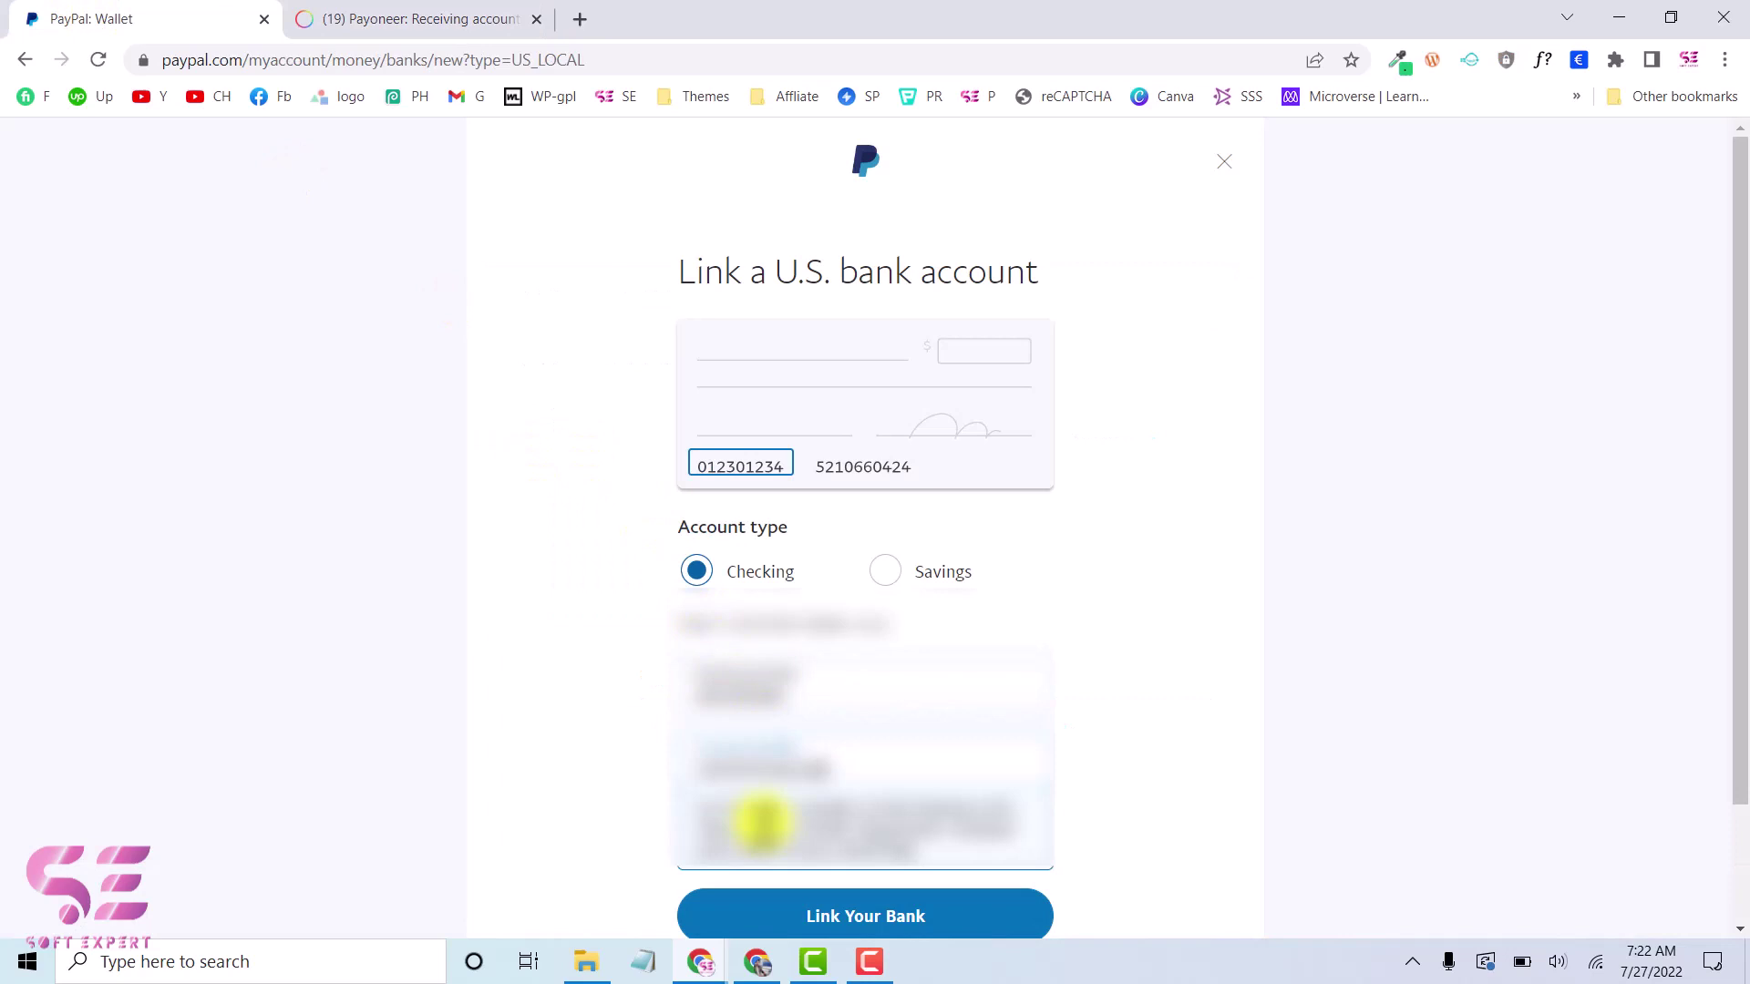
{"action": "scroll", "coordinate": [833, 739], "scroll_direction": "down", "scroll_amount": 2}
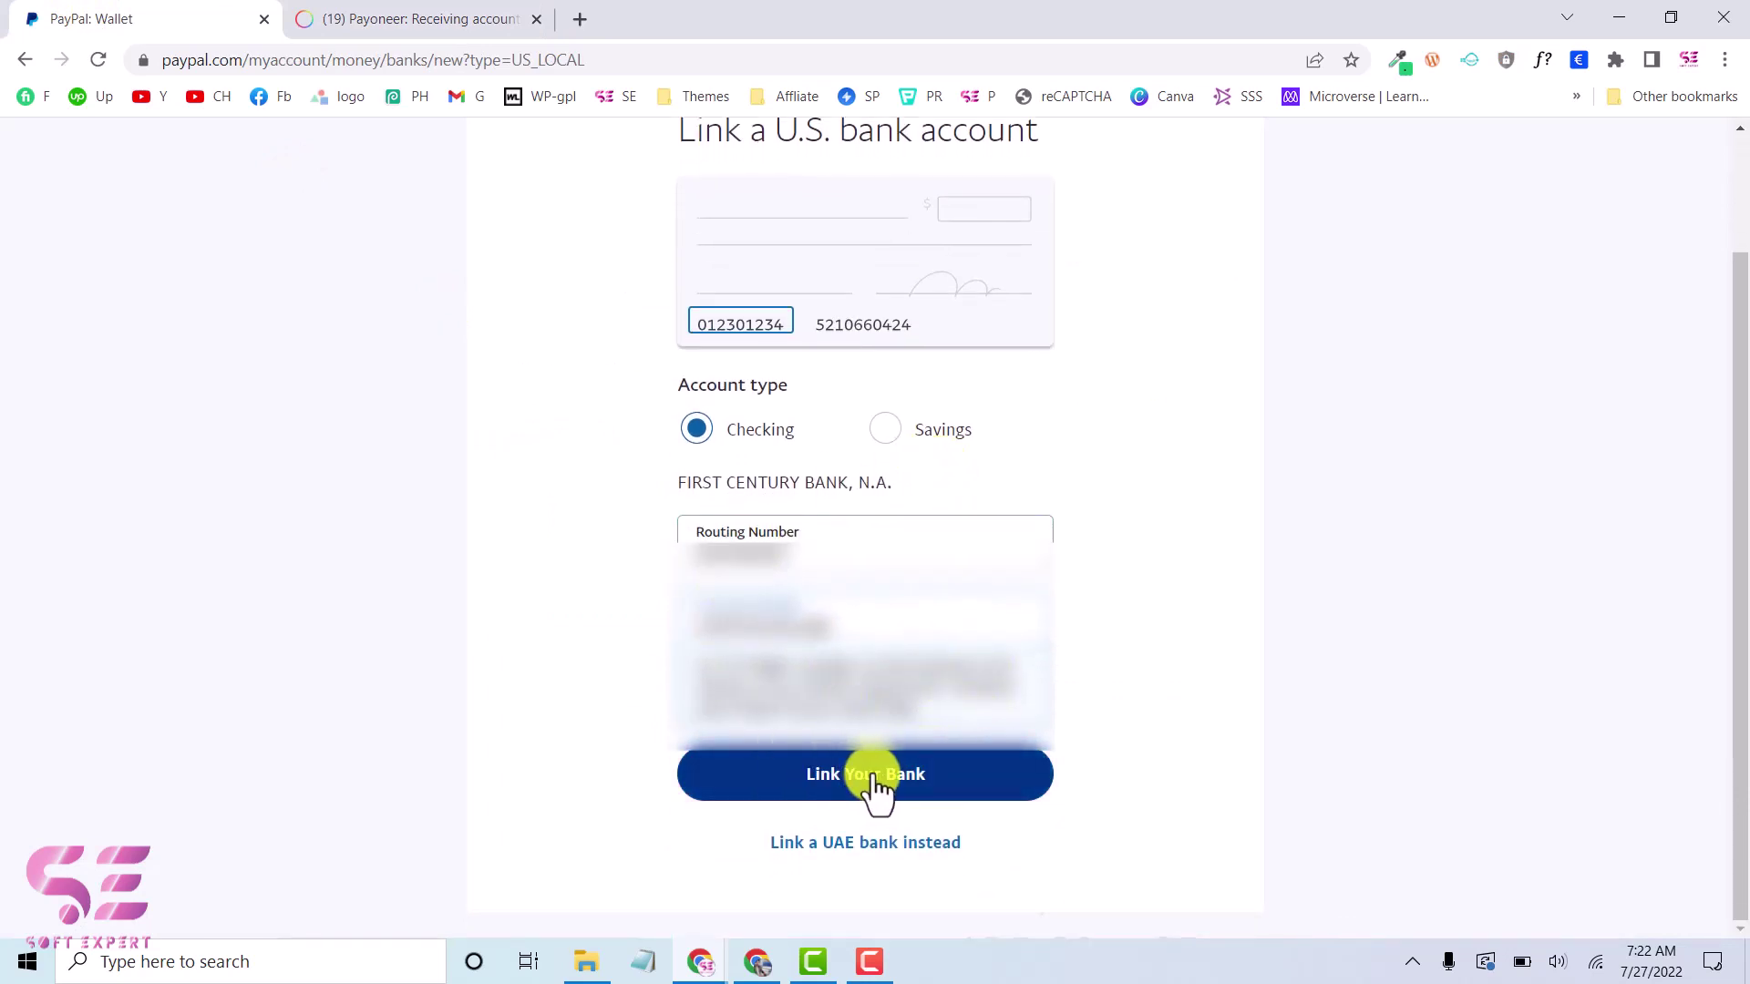
{"action": "left_click", "coordinate": [872, 777]}
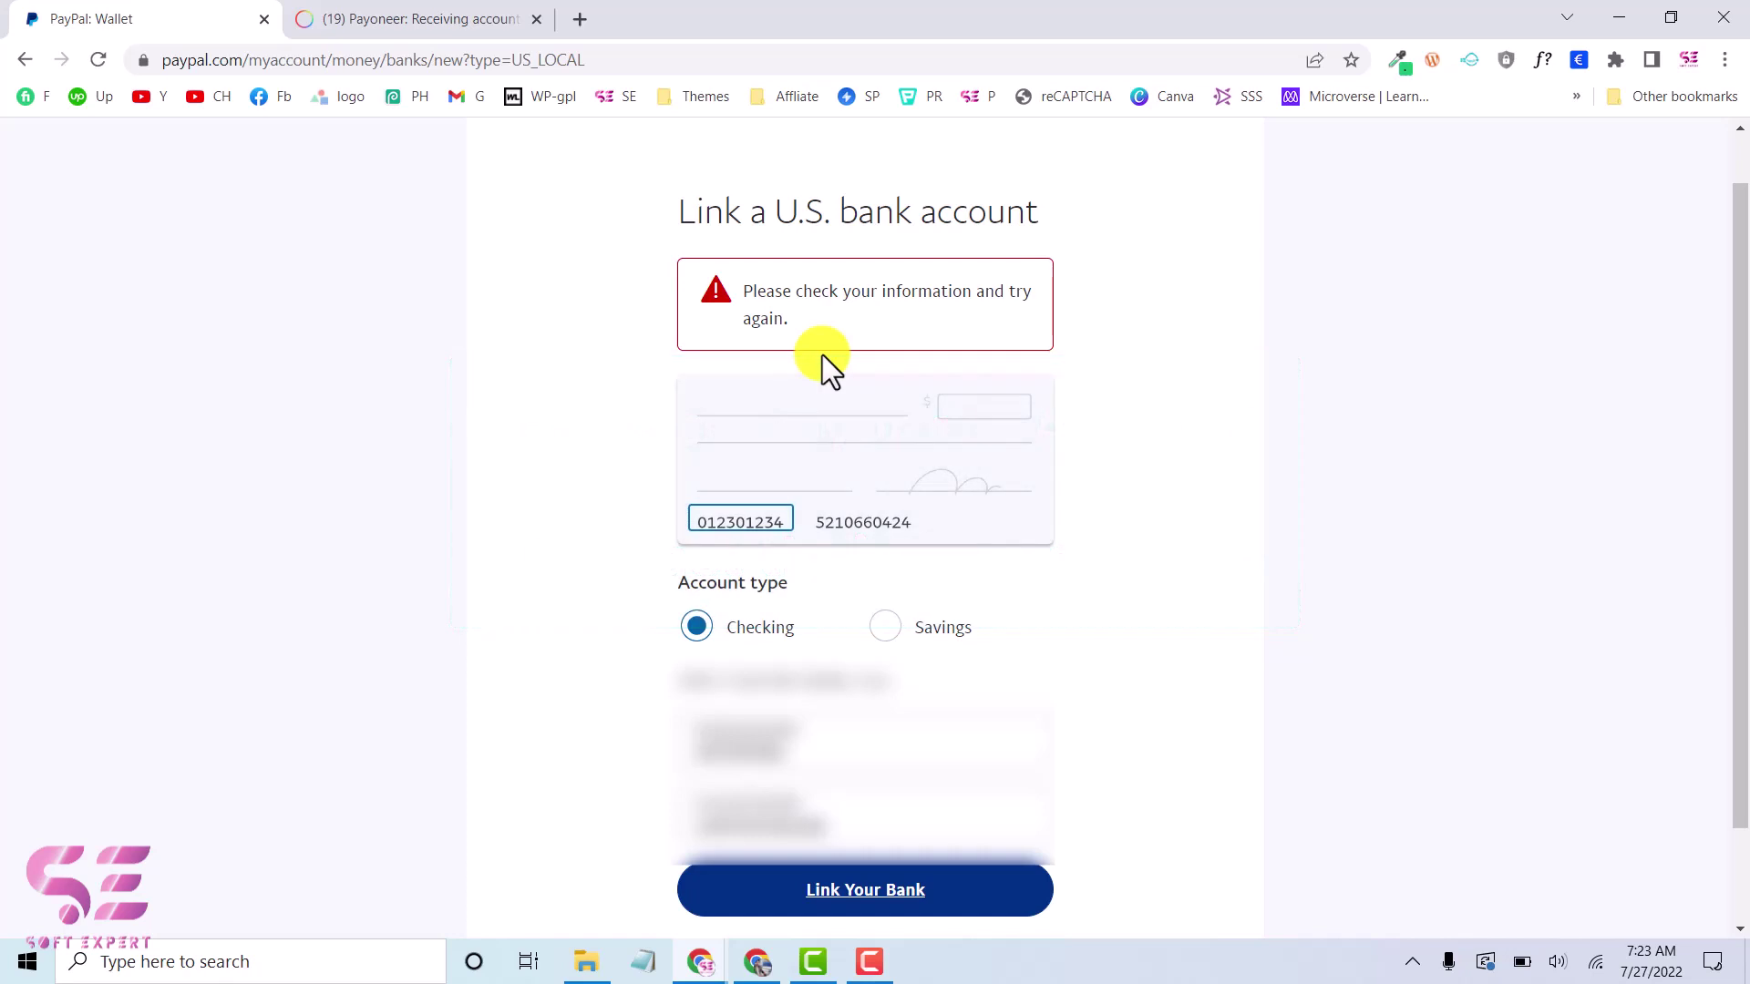
- In a new tab, open Gmail's Payoneer Customer Care email about newly assigned US payment account details
{"action": "key", "text": "ctrl+t"}
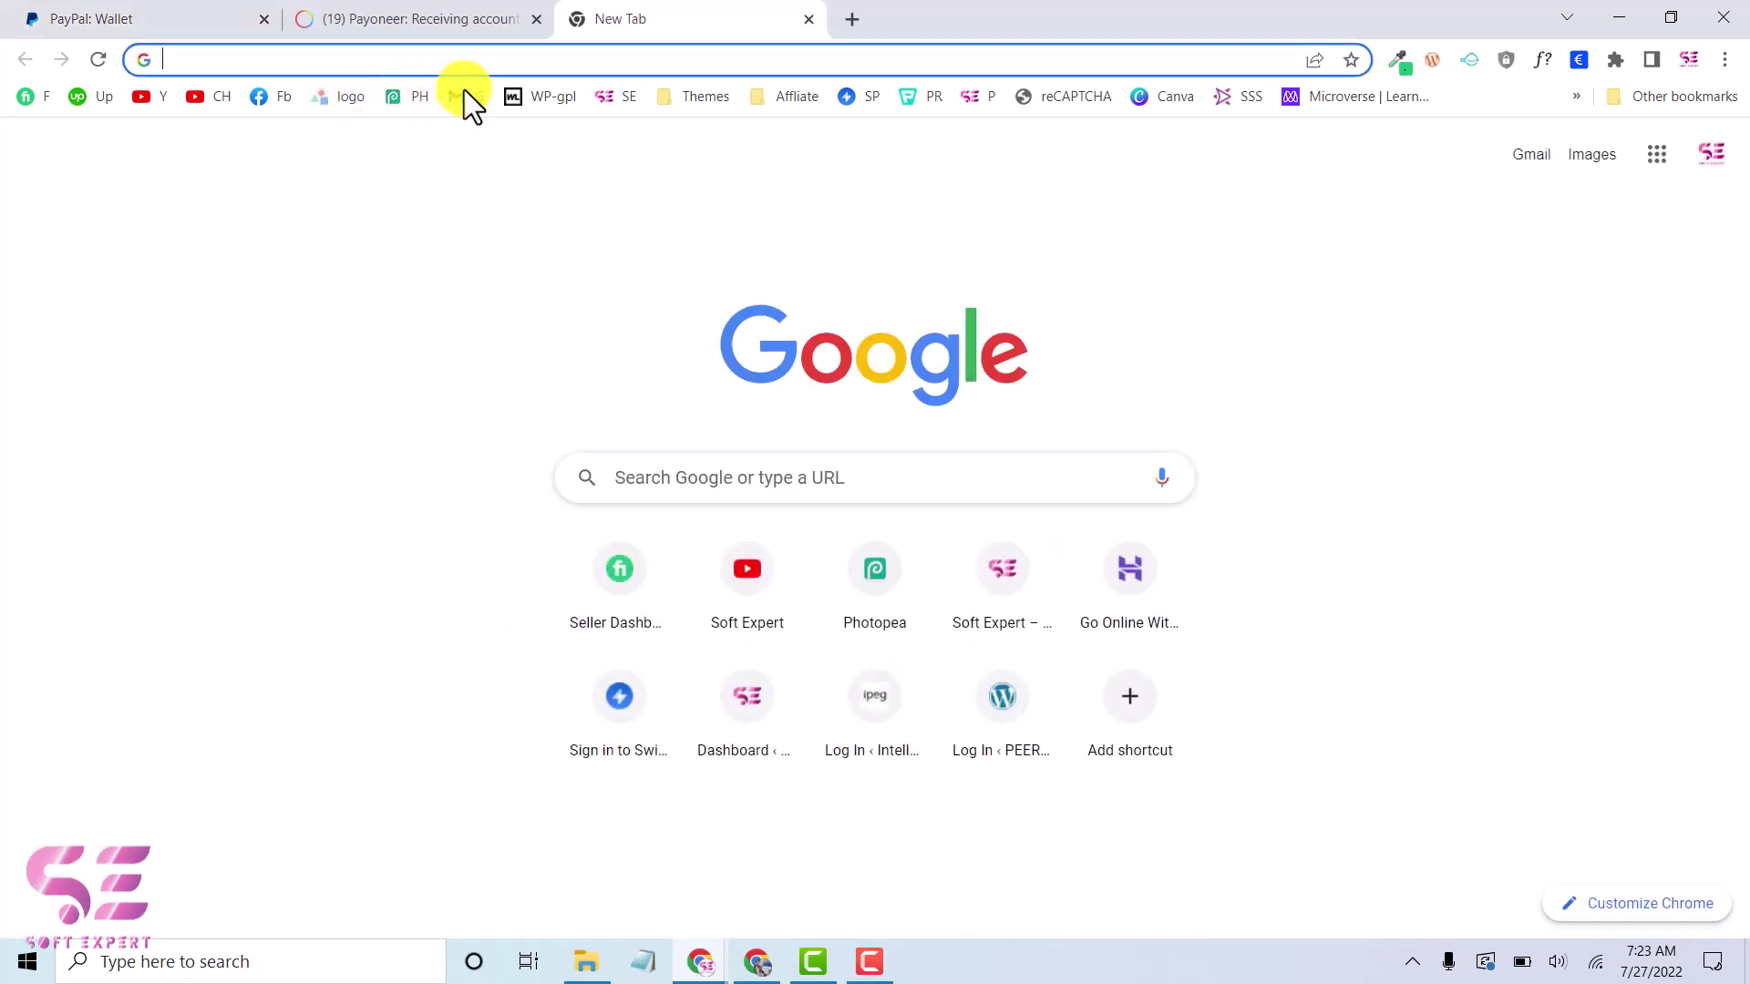
{"action": "left_click", "coordinate": [463, 98]}
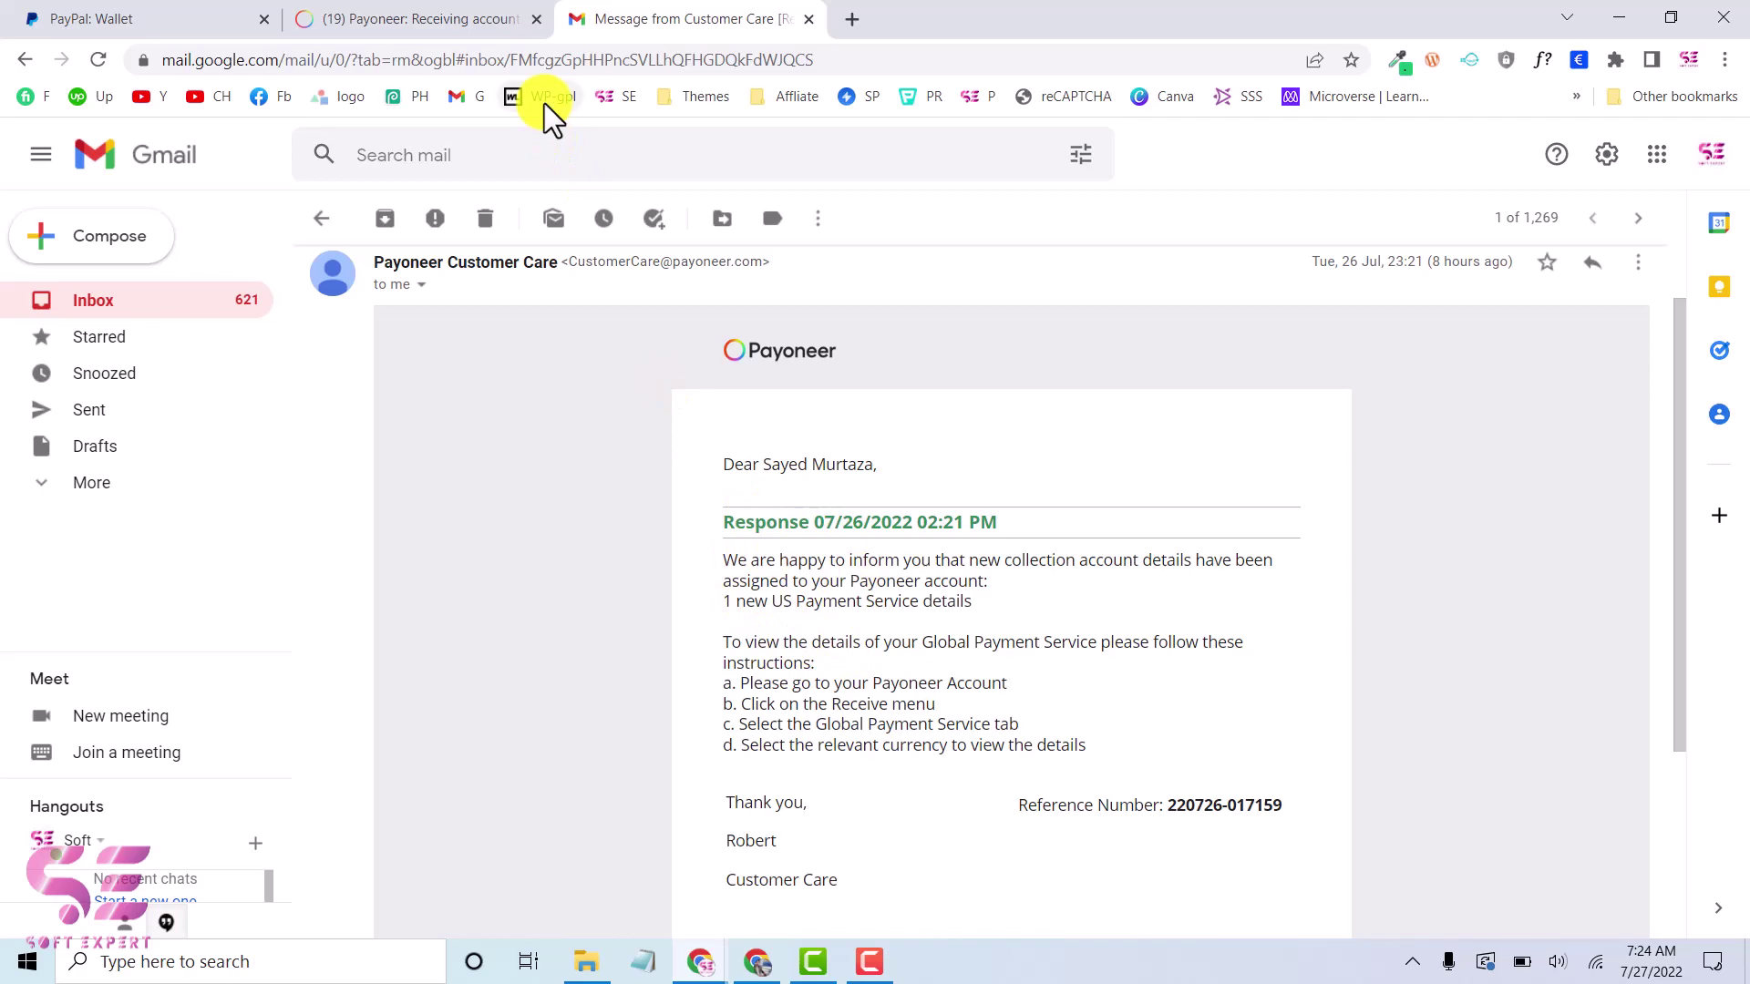
- Close USD Account 1 in Payoneer and open USD Account 2 (XX-0446), reading its ACH-only business-transfer guidelines
{"action": "left_click", "coordinate": [441, 17]}
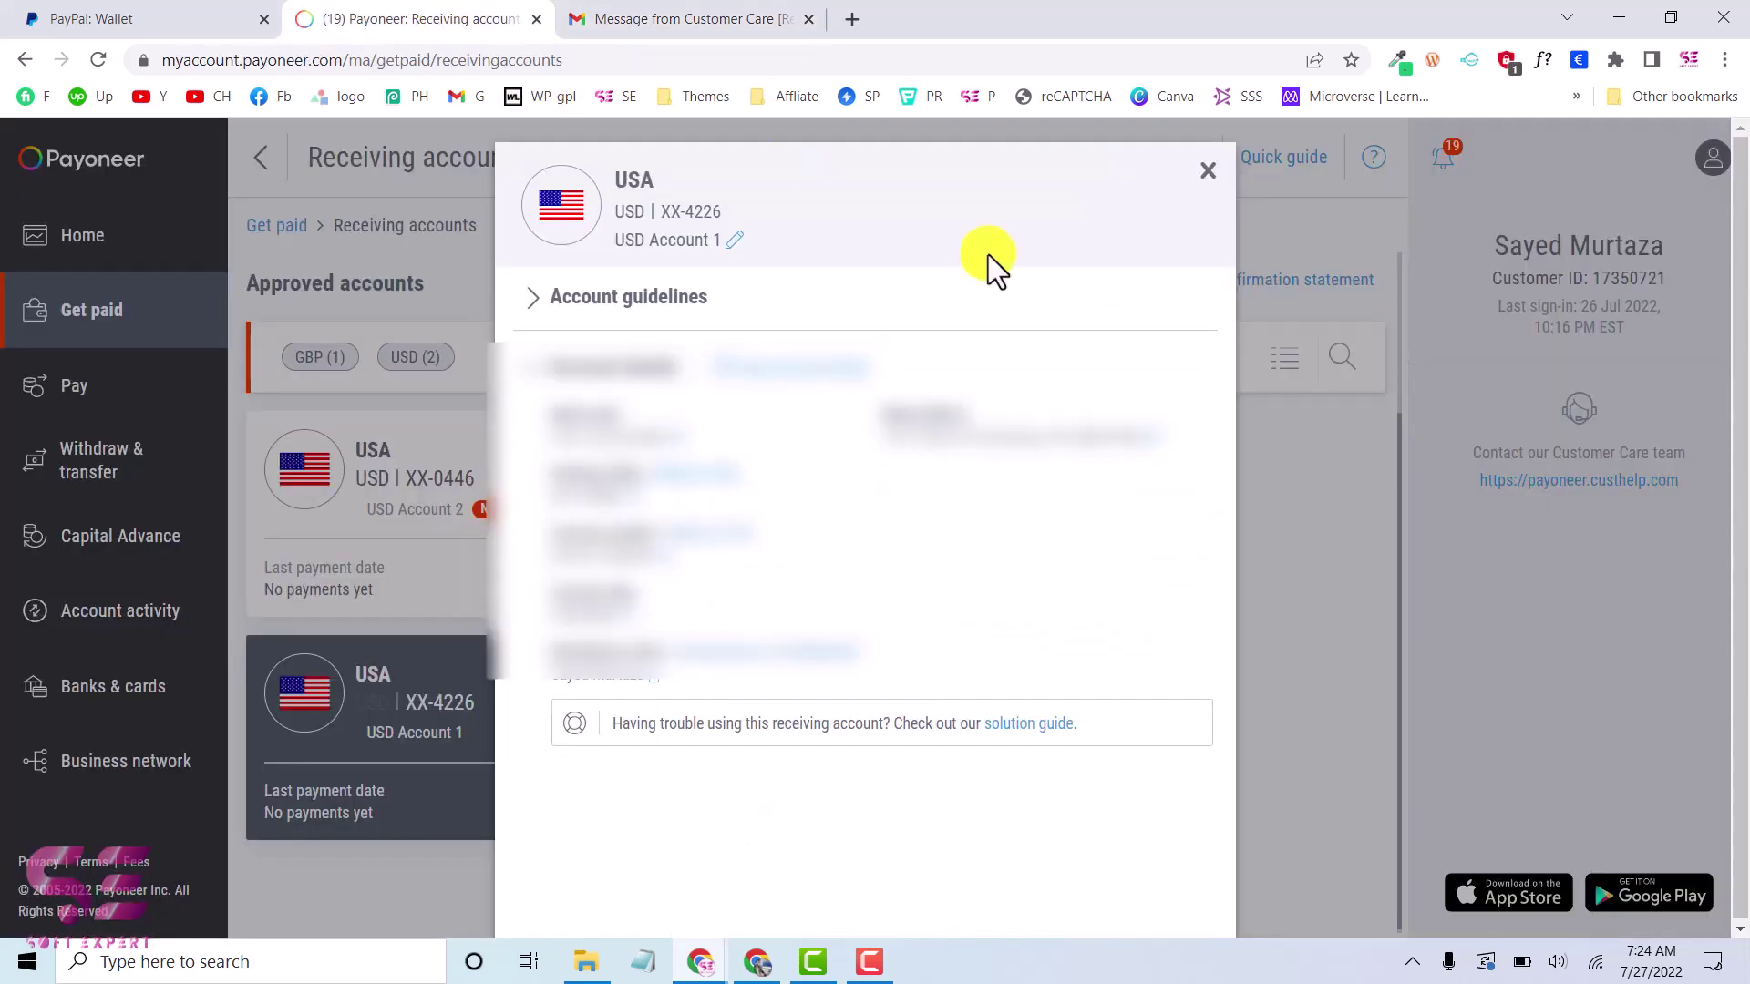
{"action": "left_click", "coordinate": [1209, 171]}
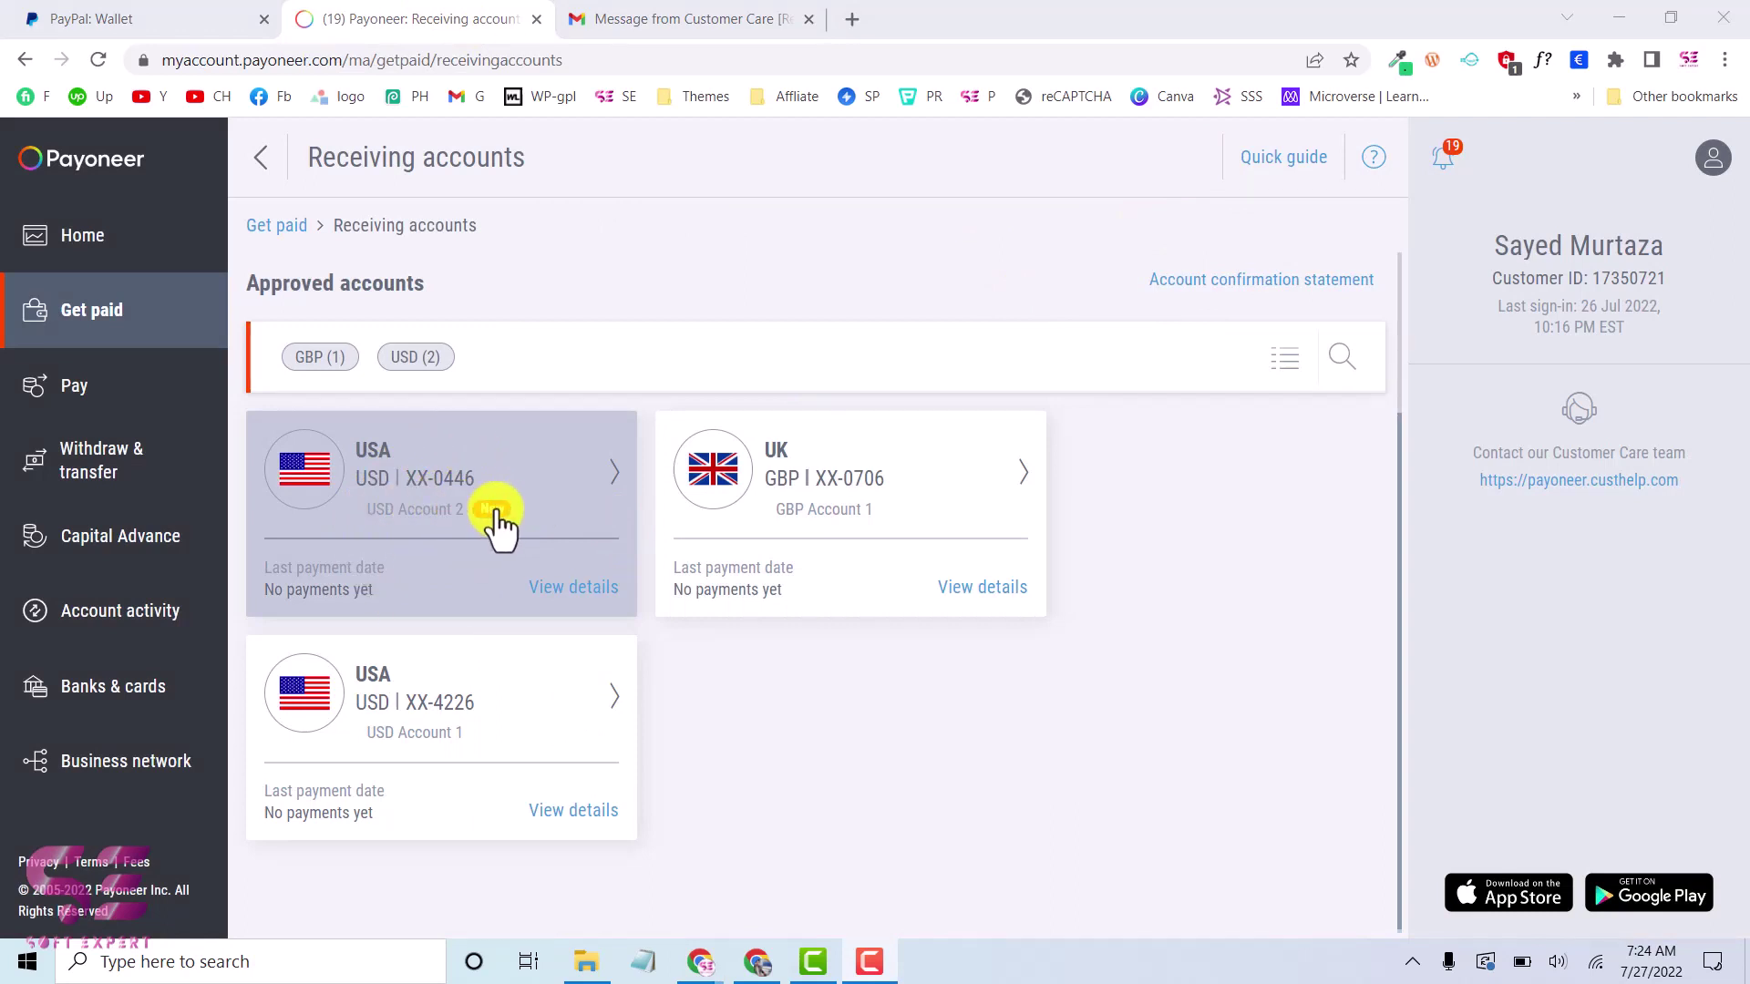
{"action": "left_click", "coordinate": [566, 493]}
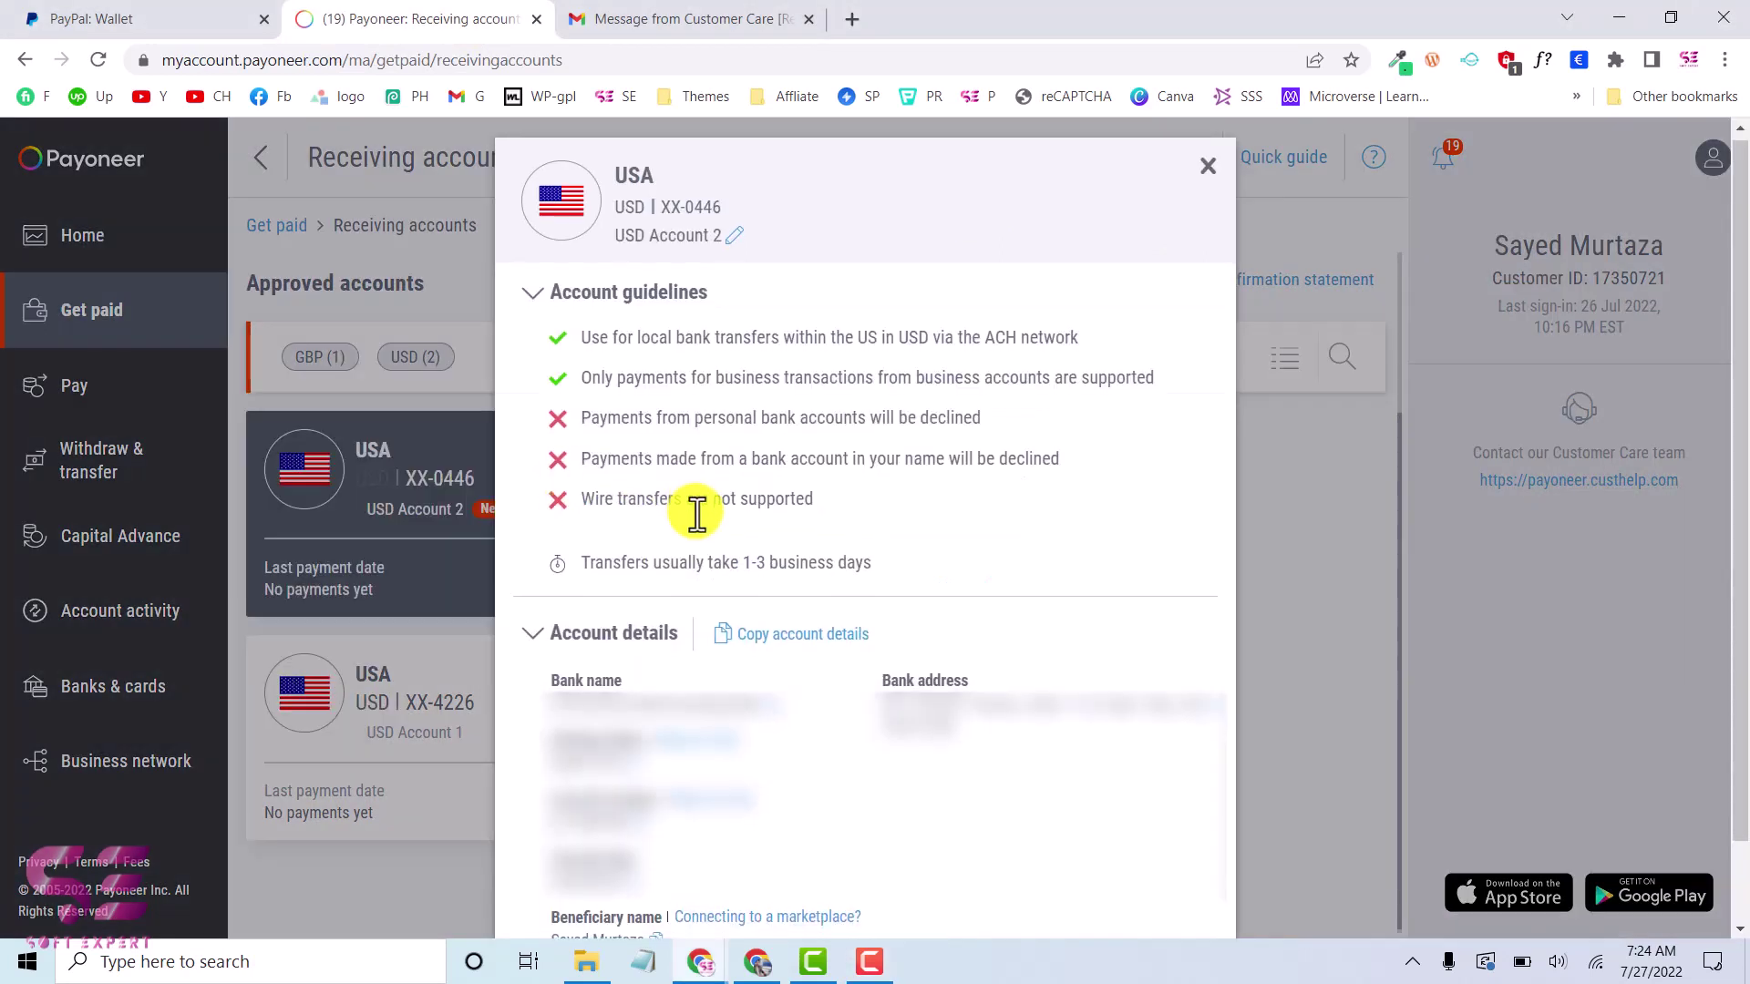
{"action": "left_click_drag", "start_coordinate": [602, 339], "coordinate": [851, 332]}
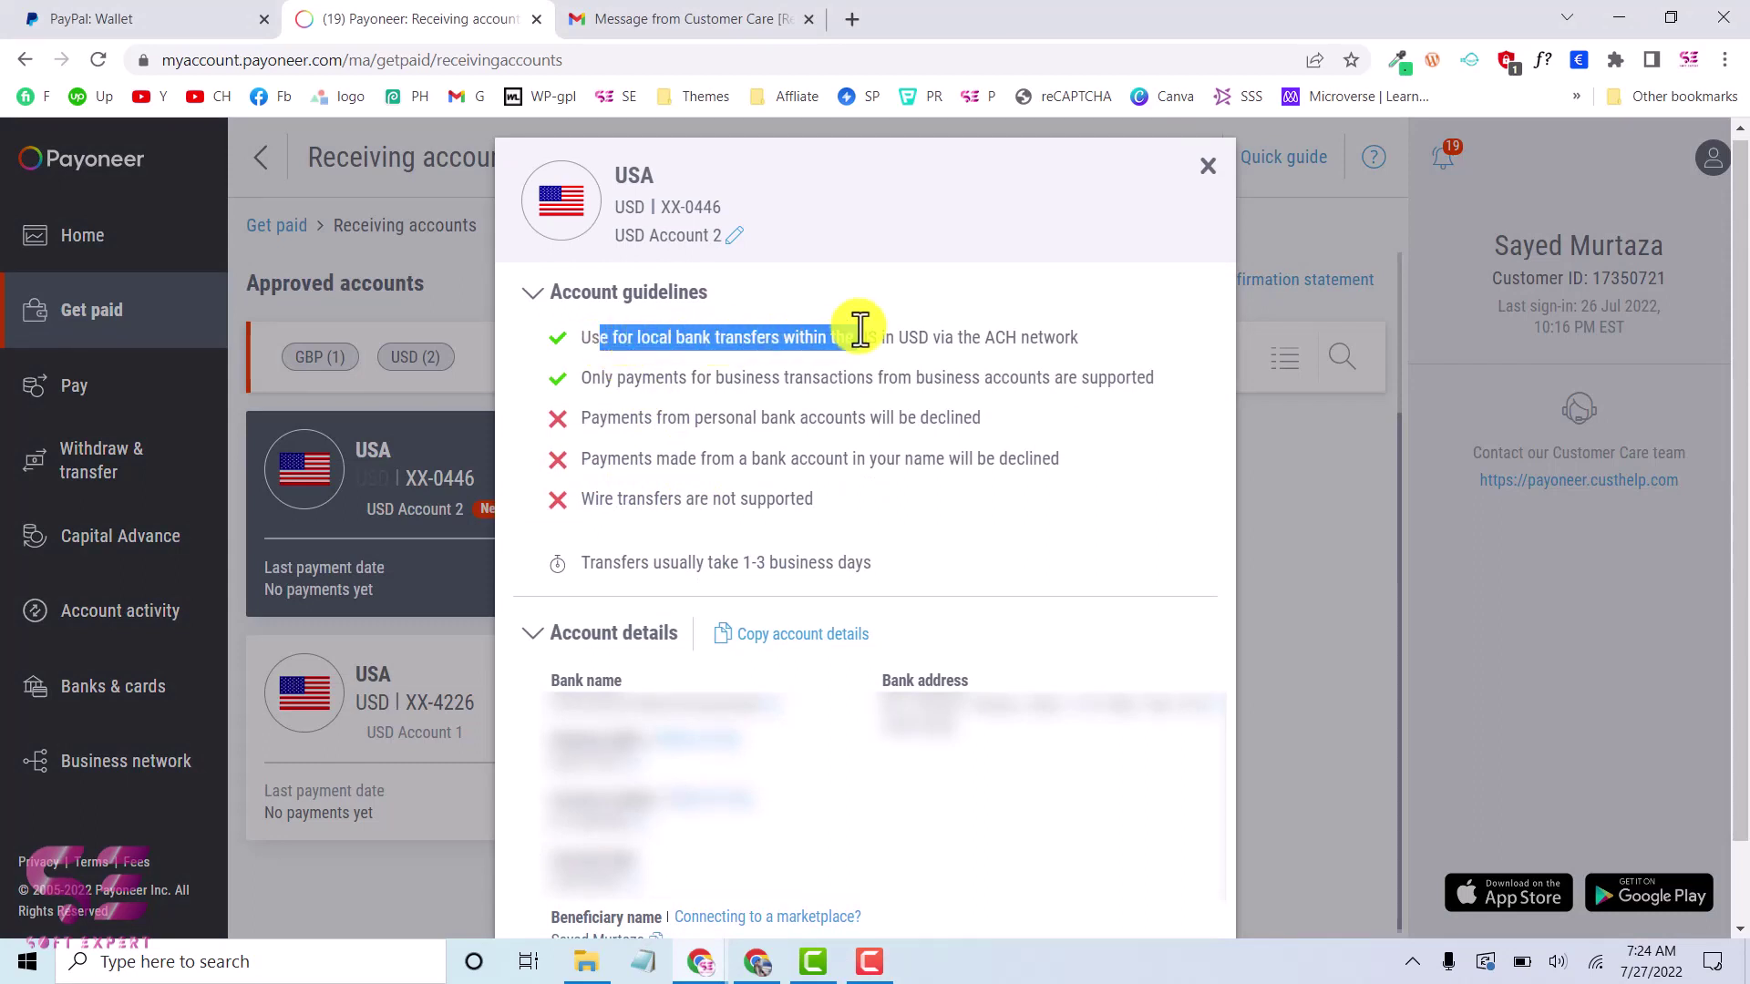
{"action": "left_click", "coordinate": [735, 374]}
{"action": "left_click_drag", "start_coordinate": [656, 377], "coordinate": [809, 377]}
{"action": "left_click", "coordinate": [809, 377]}
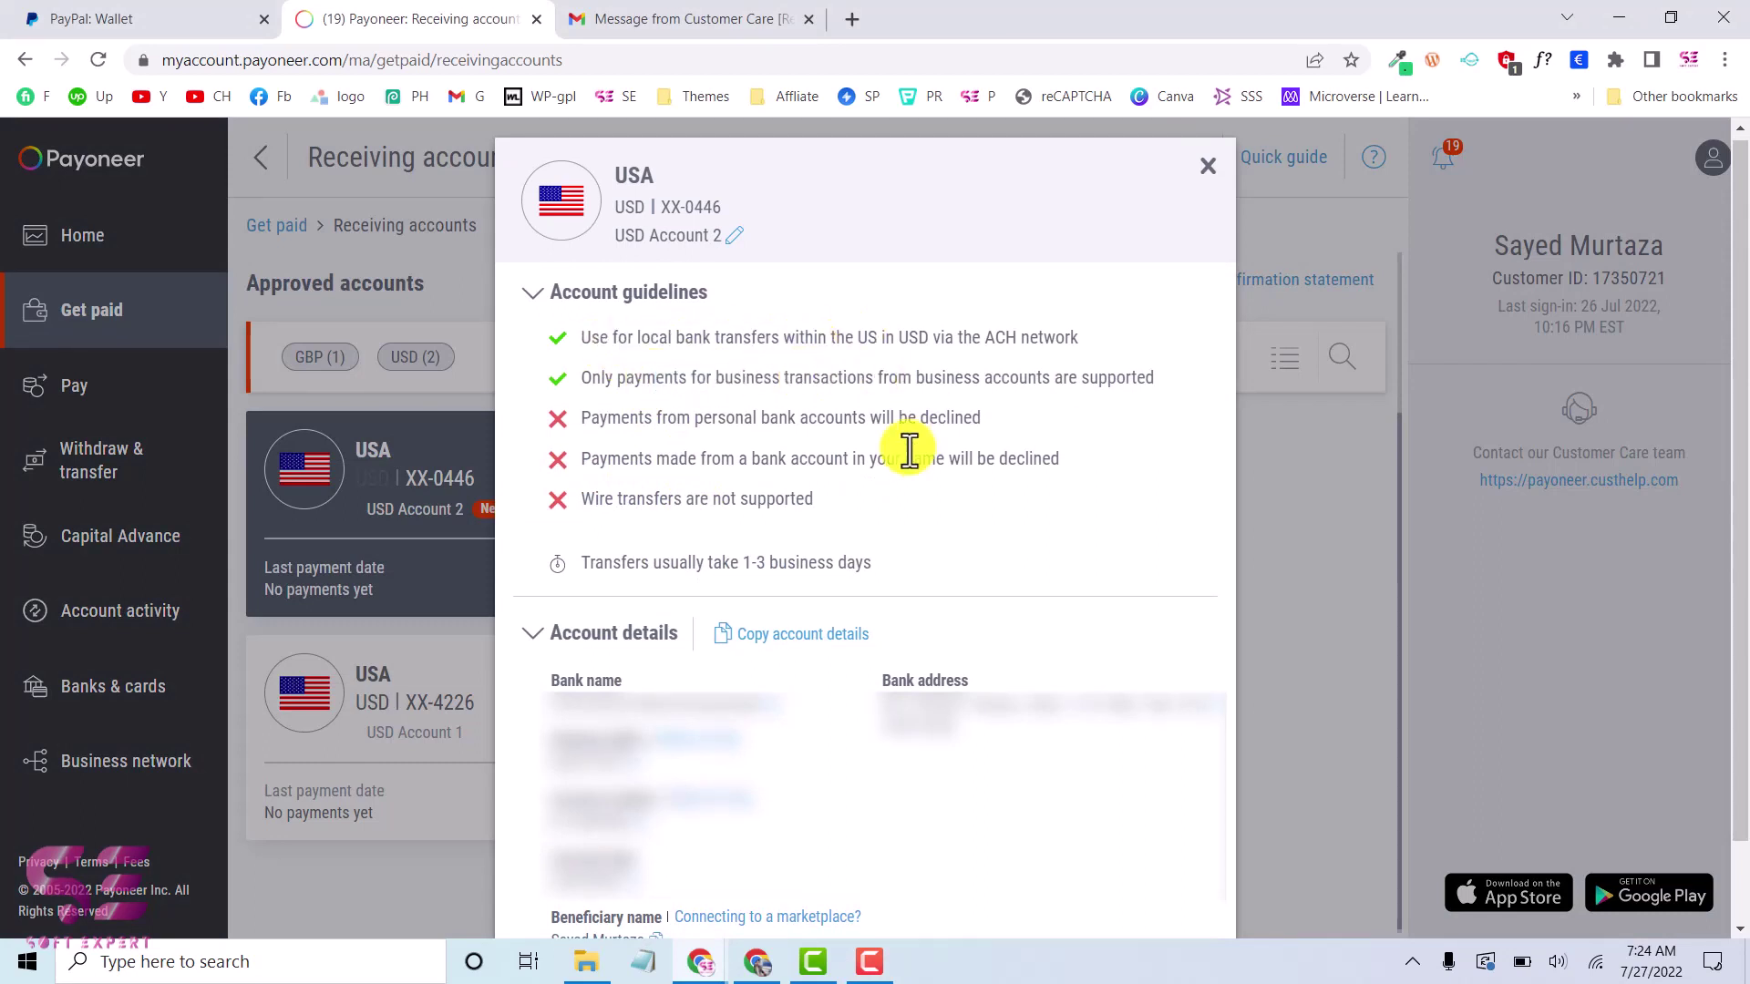
{"action": "scroll", "coordinate": [906, 449], "scroll_direction": "down", "scroll_amount": 1}
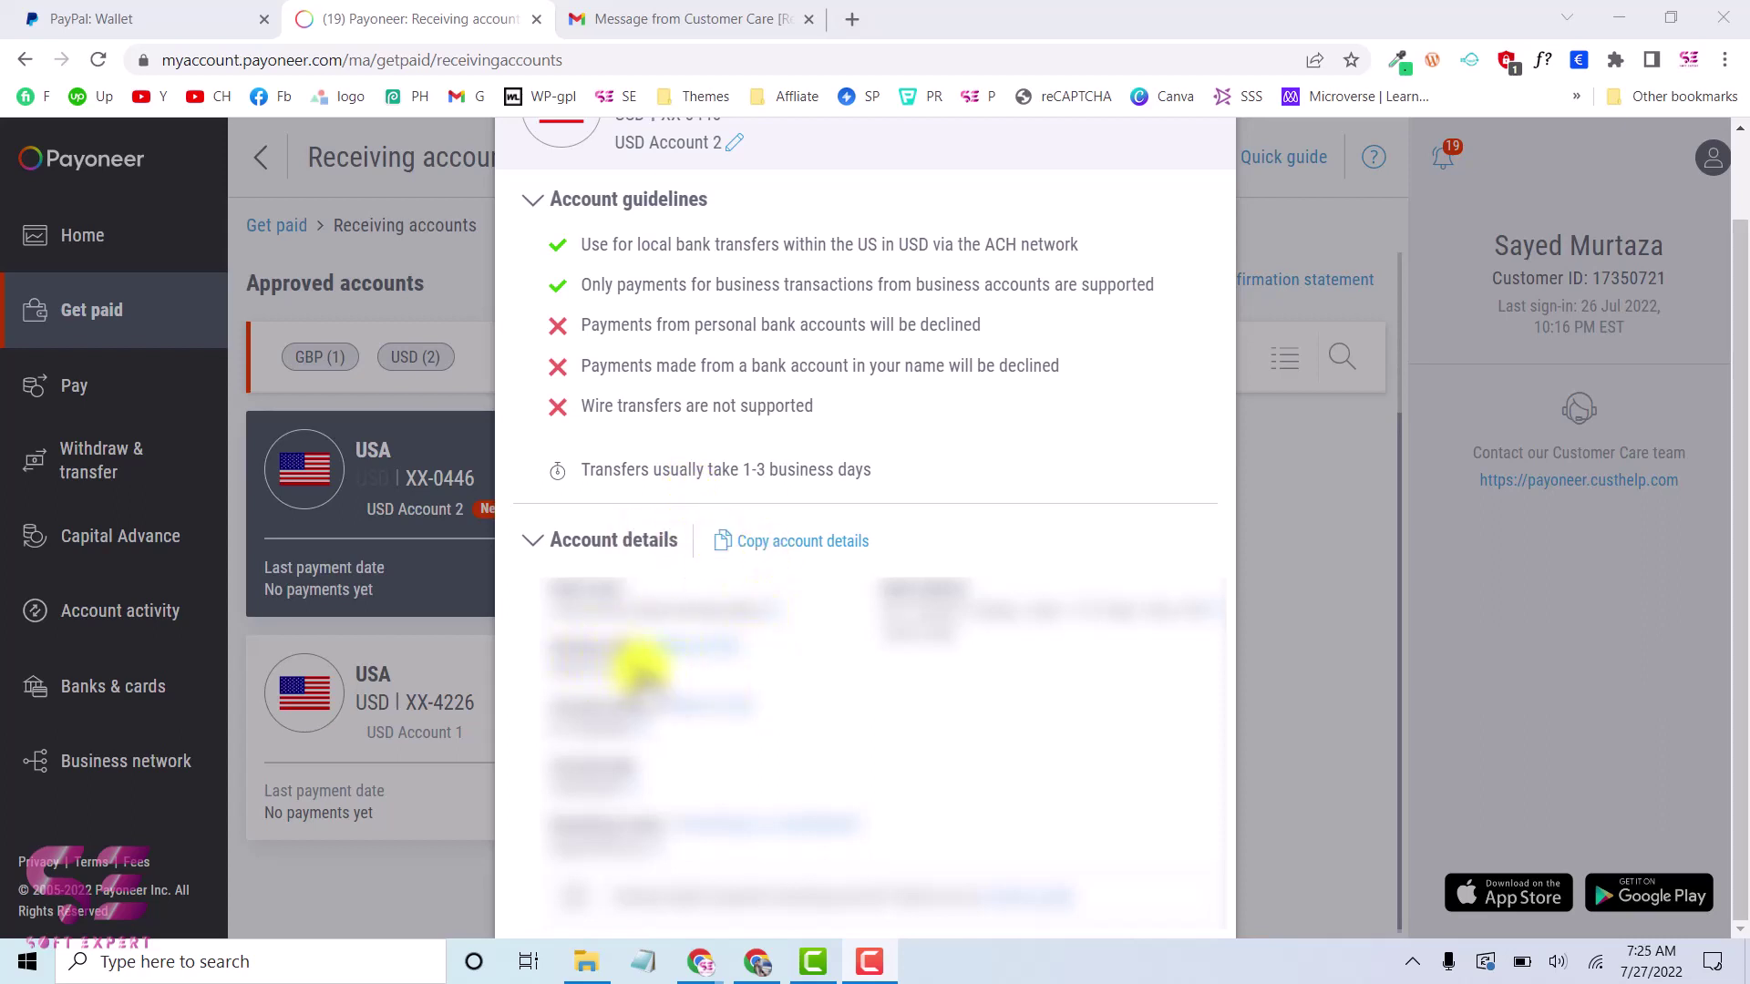
- Correct the PayPal form with the XX-0446 account details and link the Community Federal Savings Bank checking account
{"action": "left_click", "coordinate": [188, 16]}
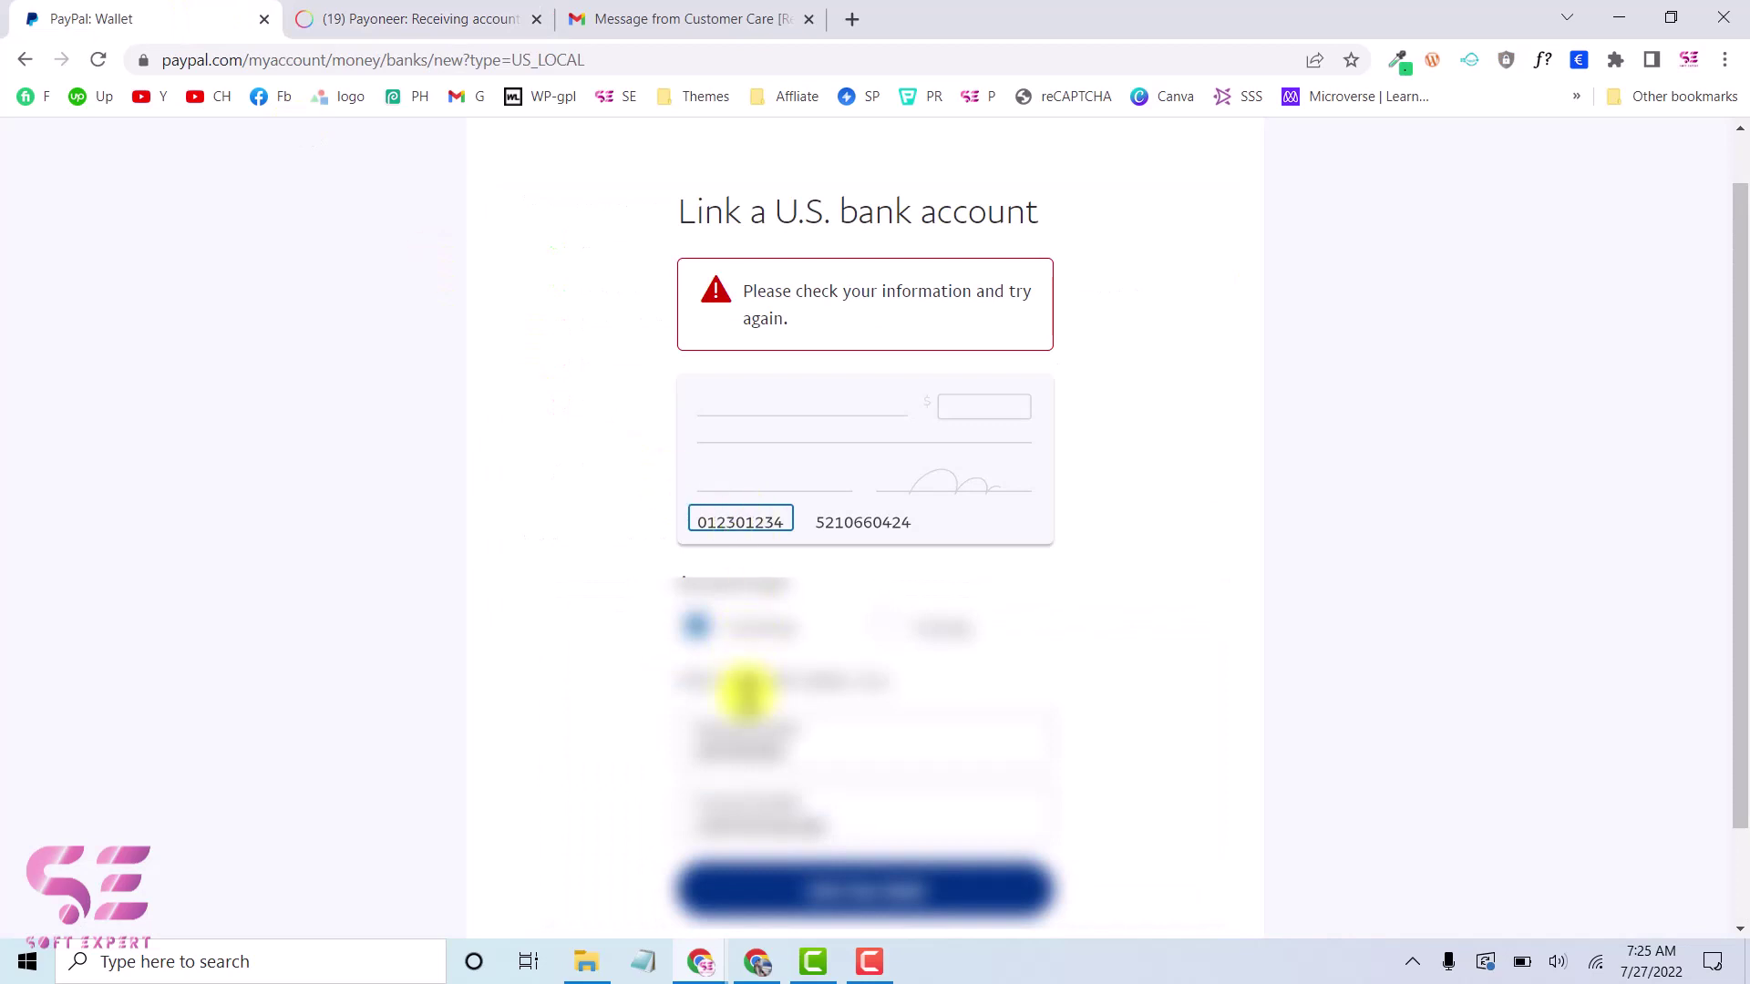
{"action": "left_click", "coordinate": [740, 745]}
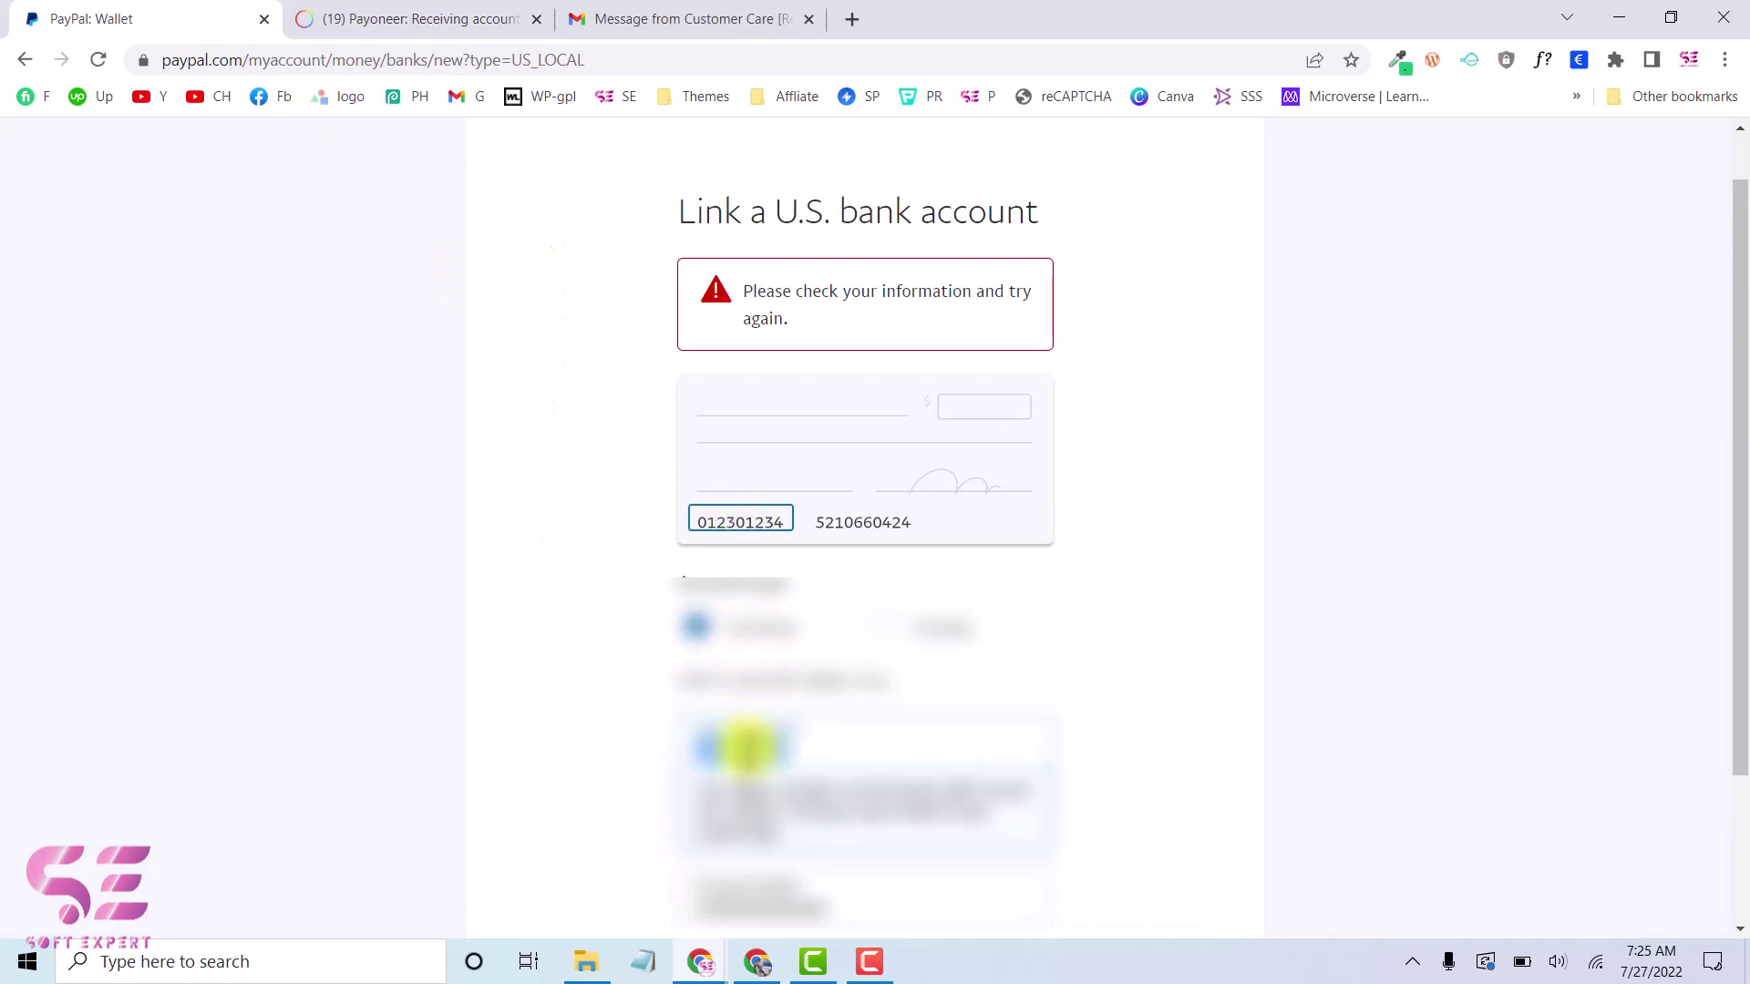
{"action": "left_click", "coordinate": [410, 16]}
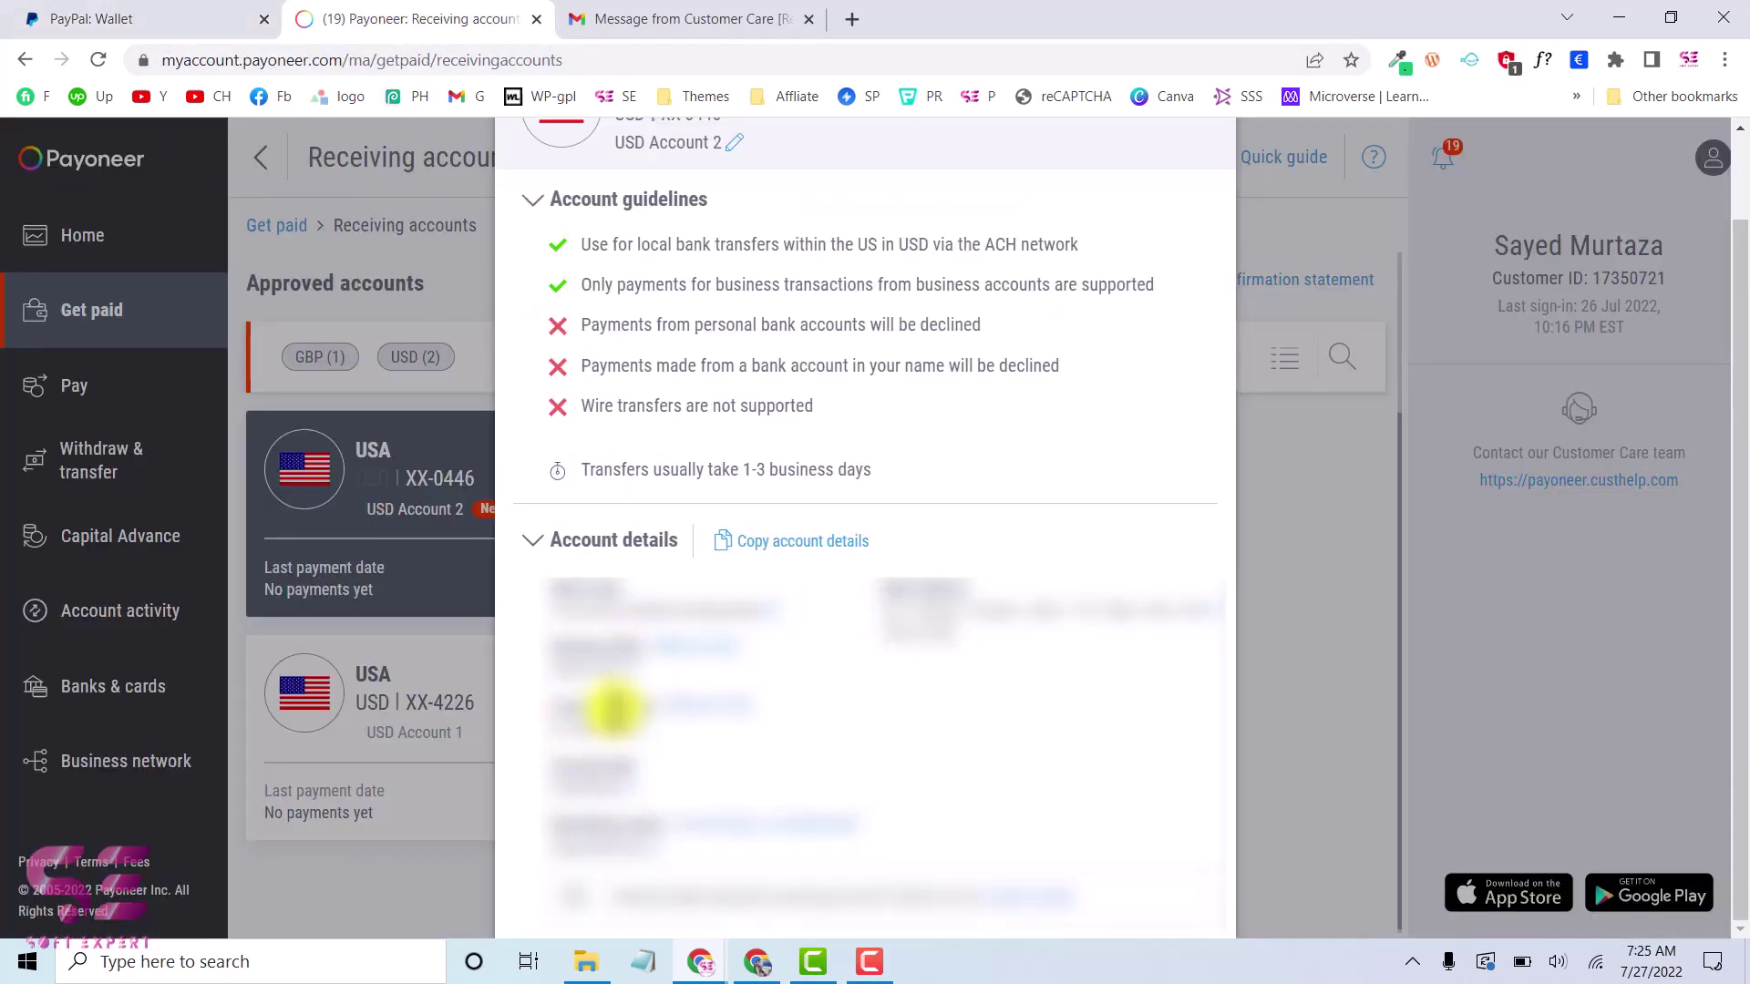
{"action": "left_click", "coordinate": [146, 18]}
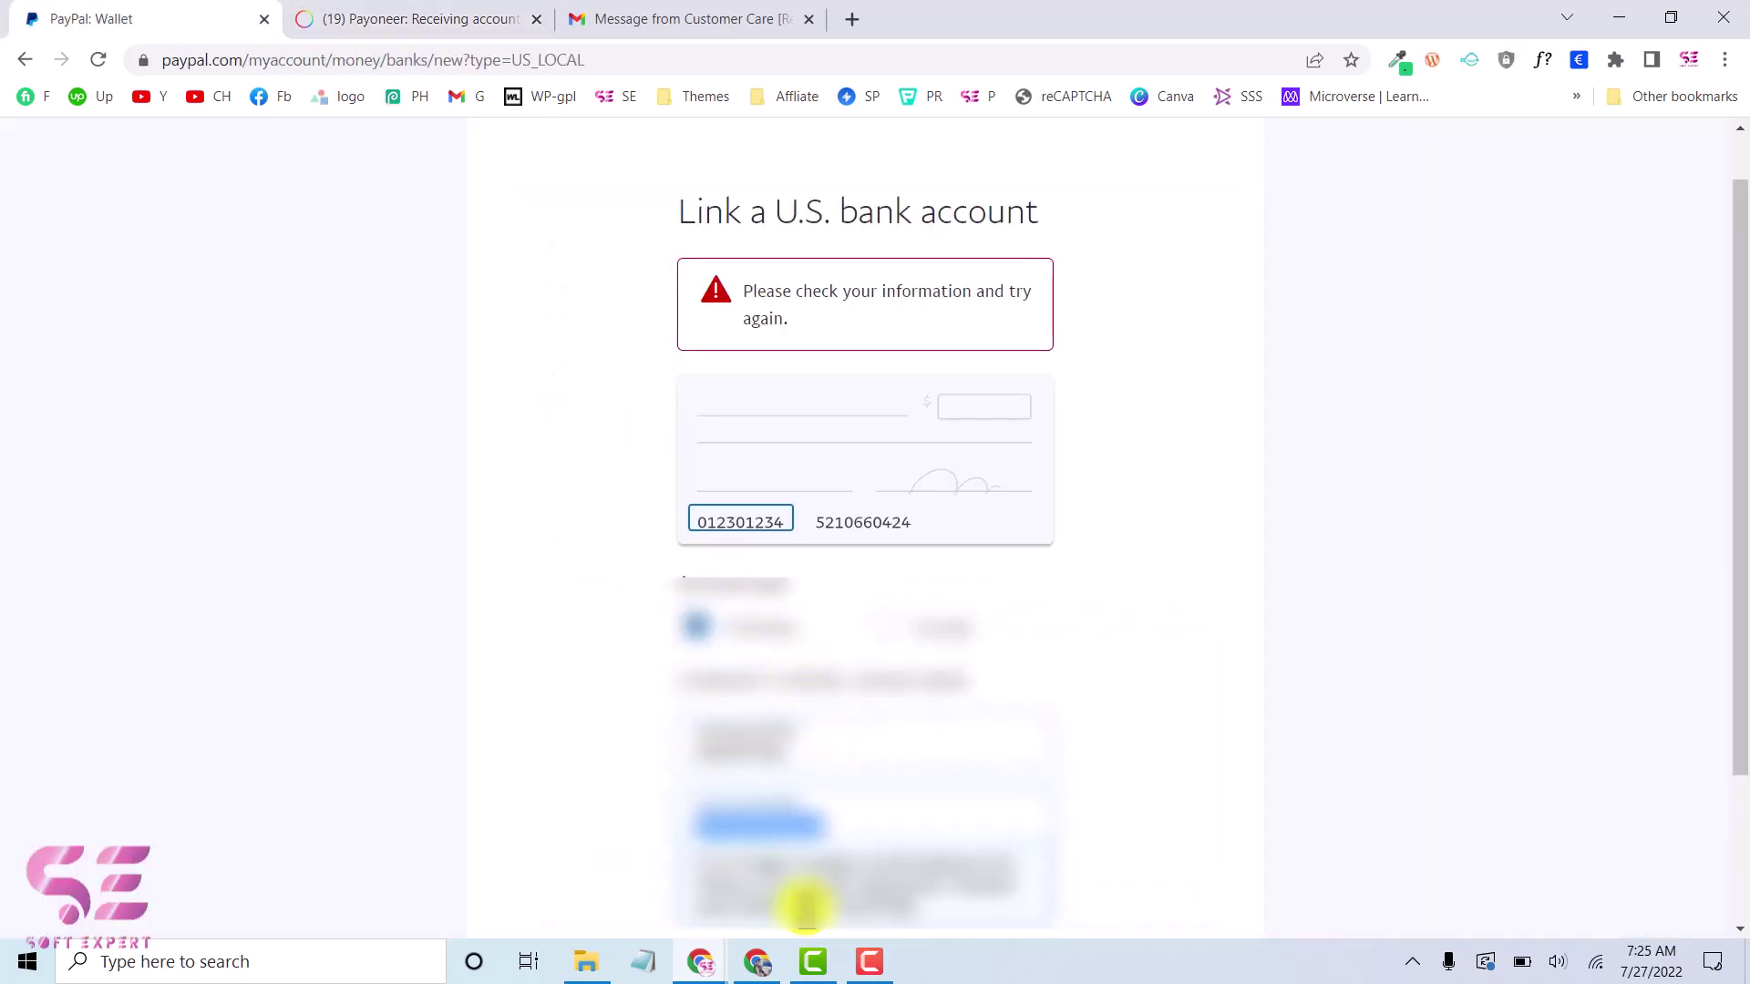
{"action": "scroll", "coordinate": [1048, 725], "scroll_direction": "down", "scroll_amount": 2}
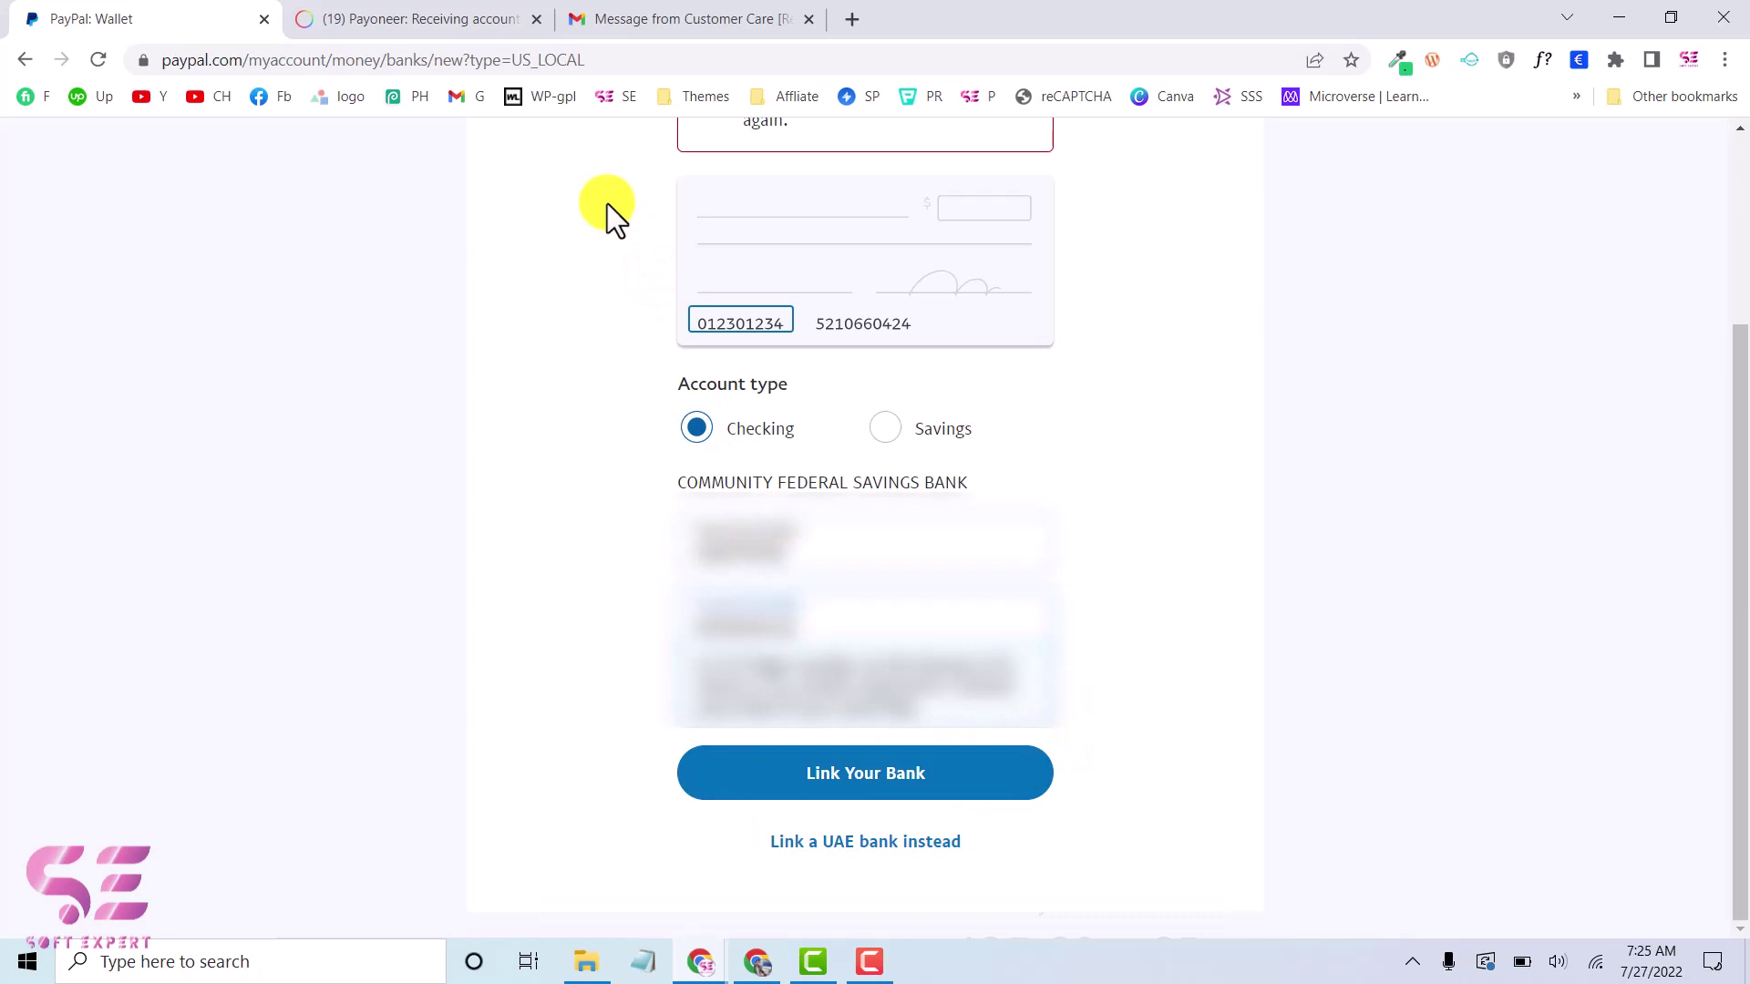
{"action": "left_click", "coordinate": [864, 788]}
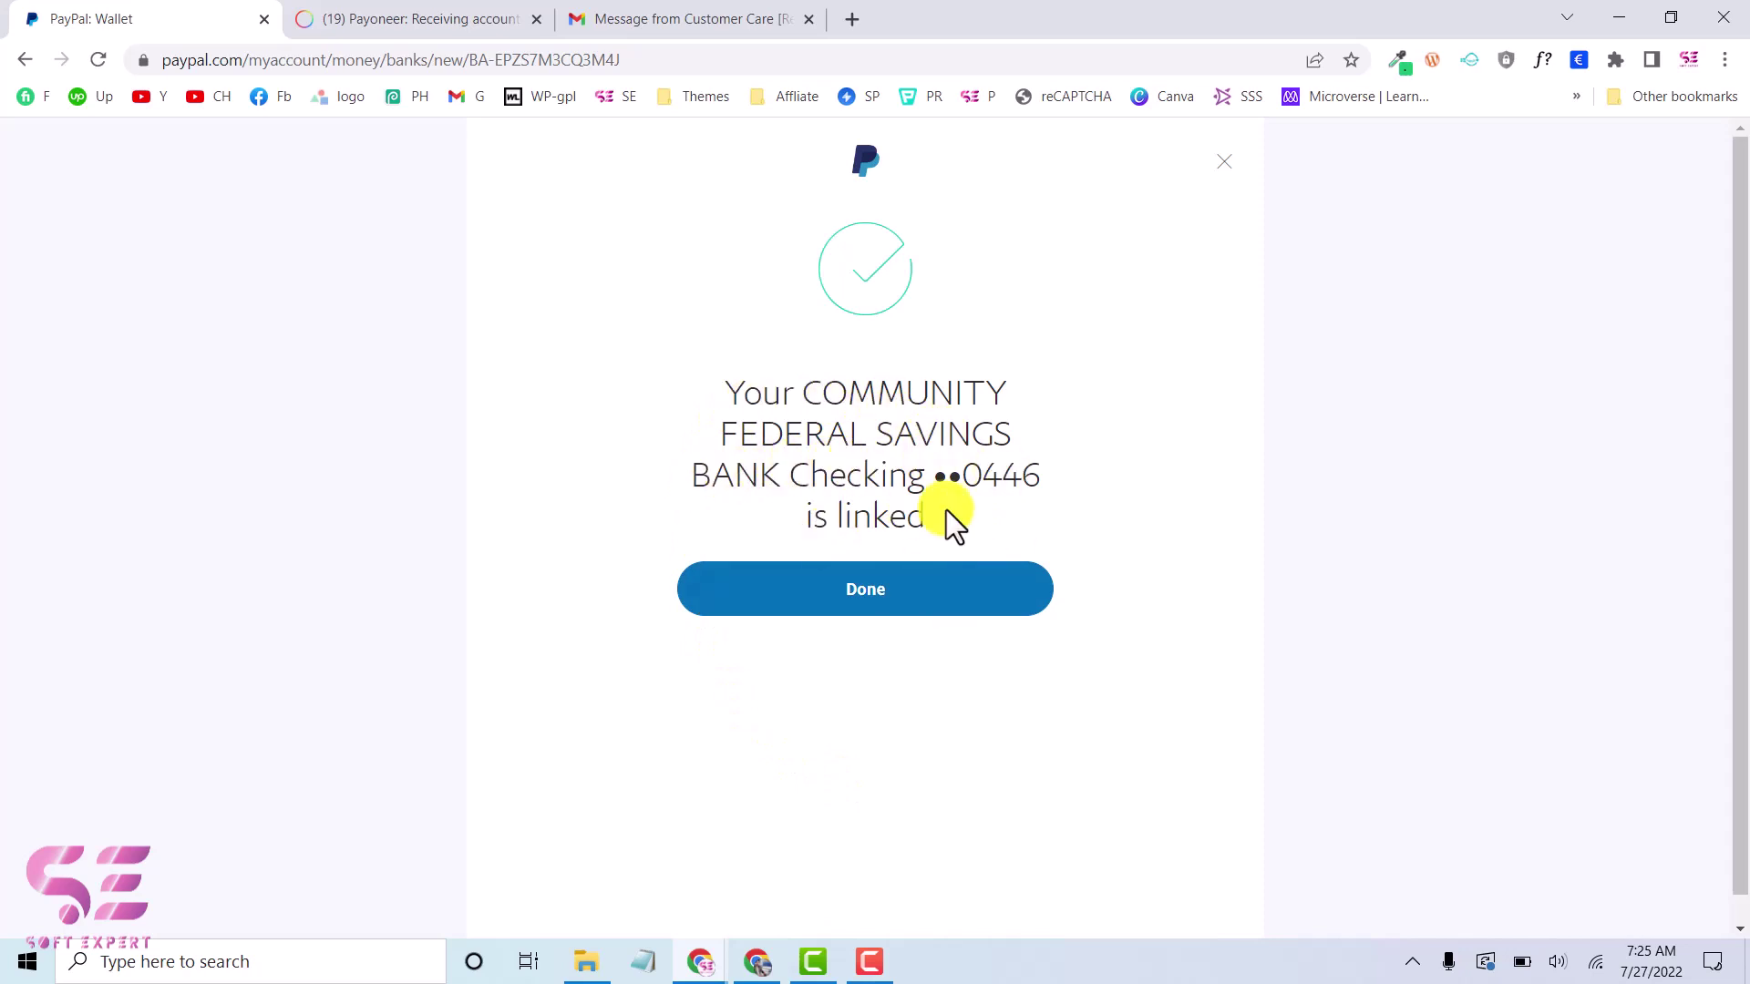
- Dismiss the success dialog and verify the Wallet shows Checking ••0446 beside the 185.60 USD balance
{"action": "left_click", "coordinate": [908, 597]}
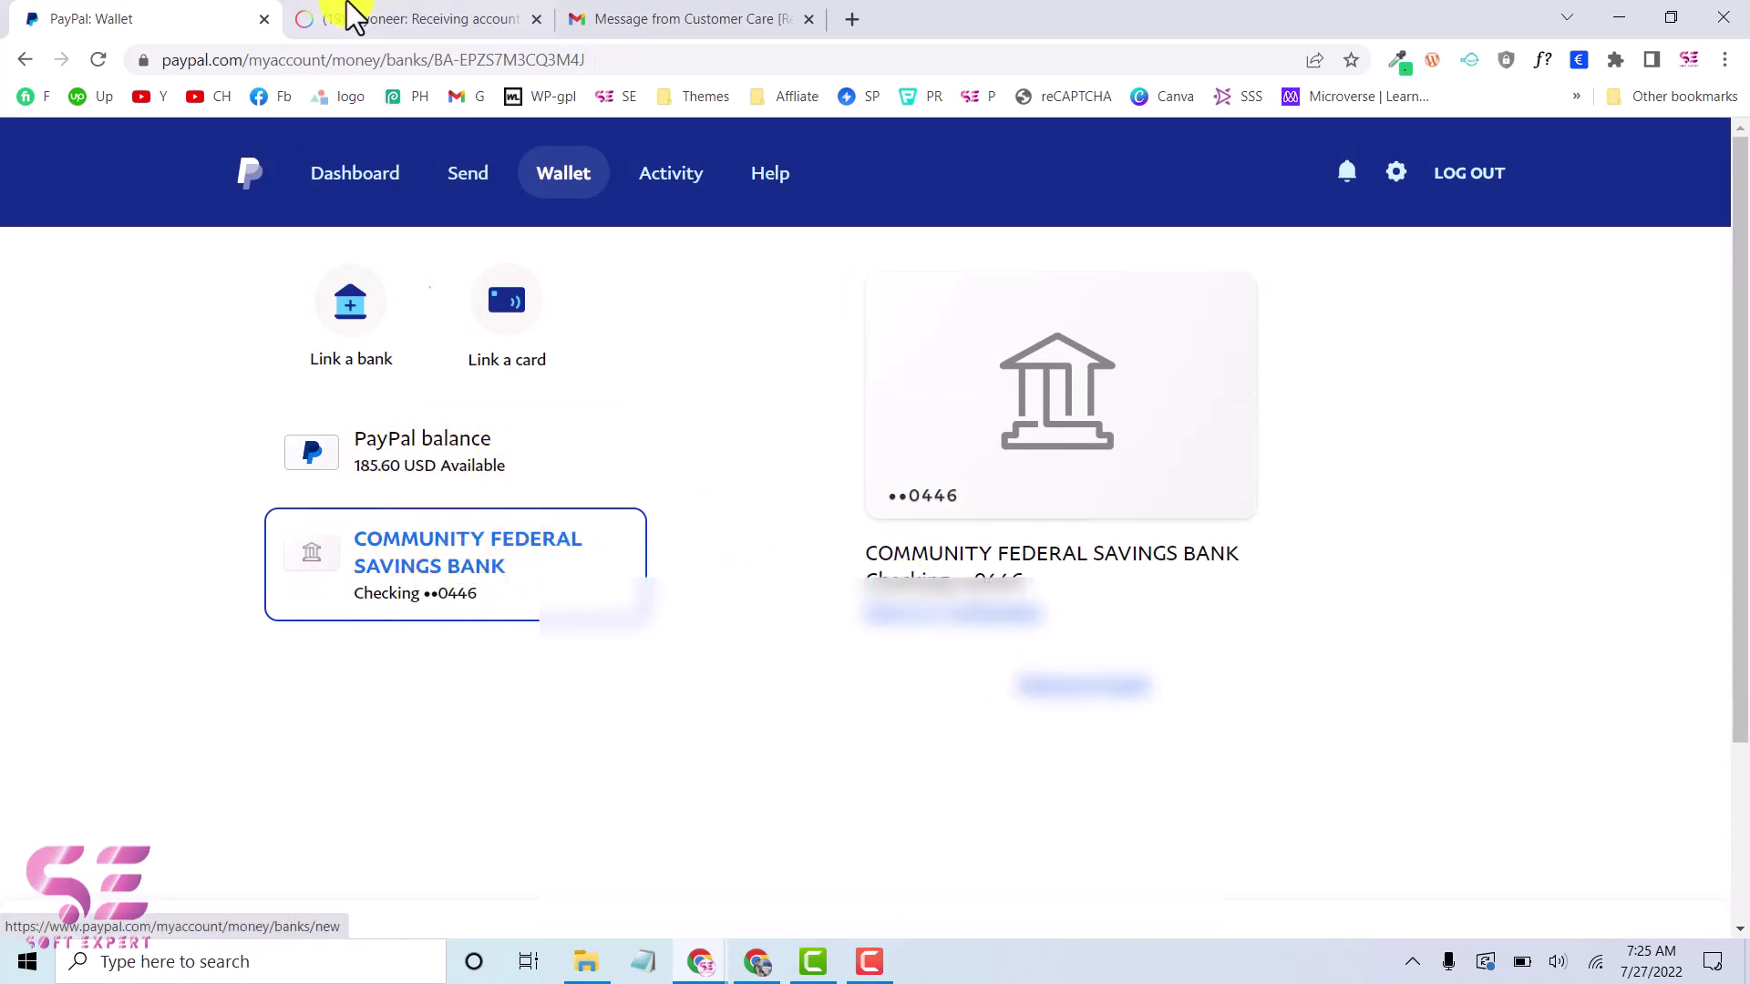
{"action": "left_click", "coordinate": [354, 16]}
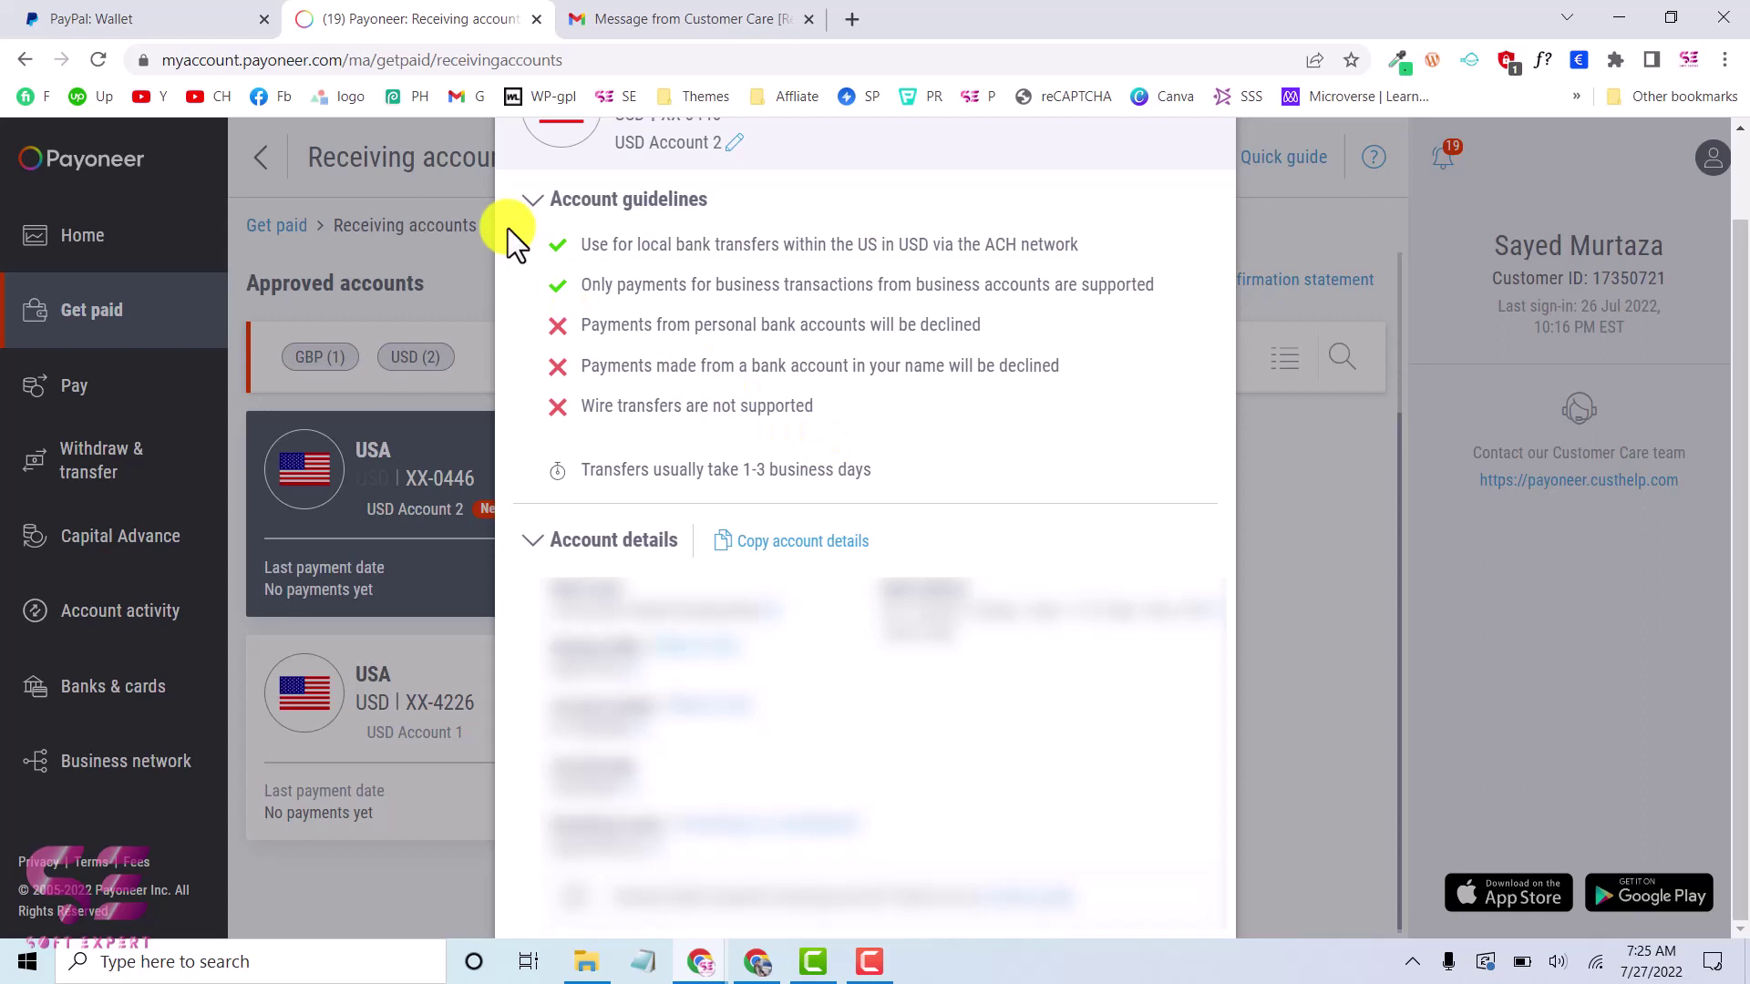
{"action": "left_click", "coordinate": [118, 16]}
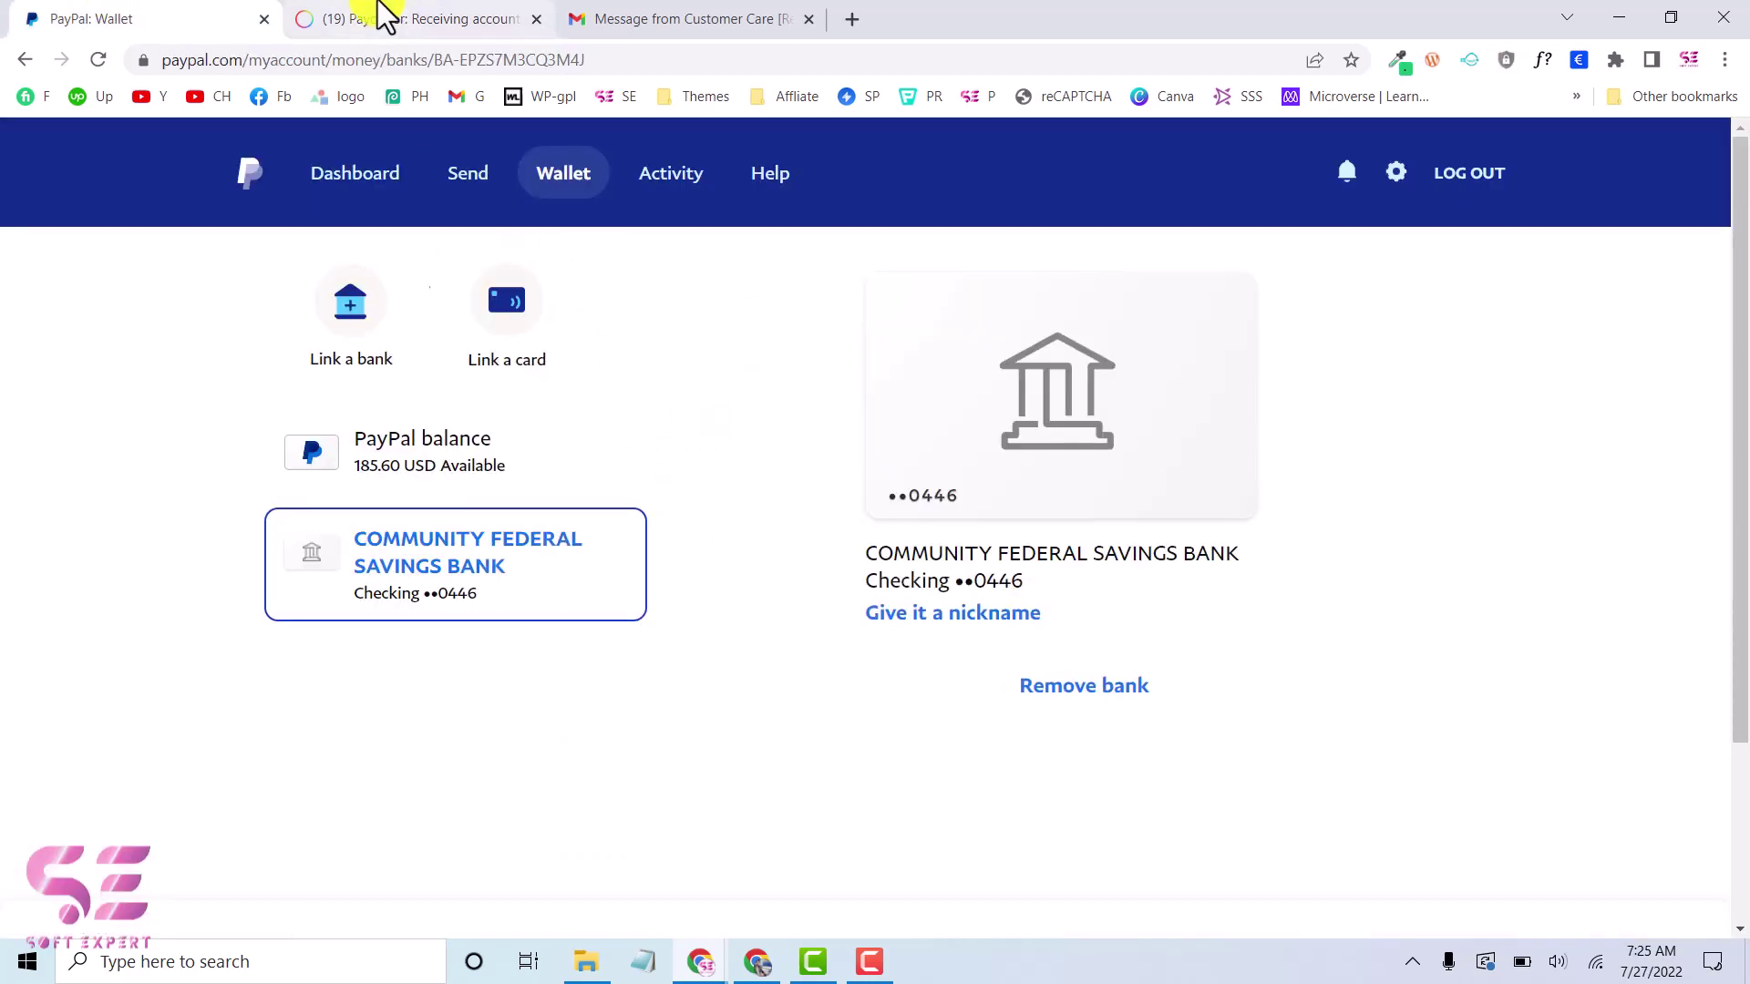